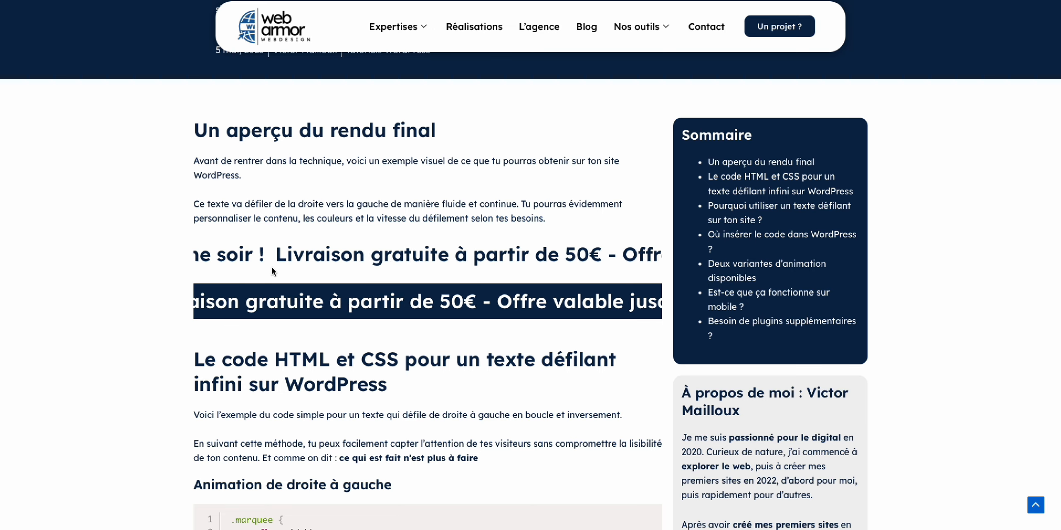
left_click_drag(270, 259, 573, 260)
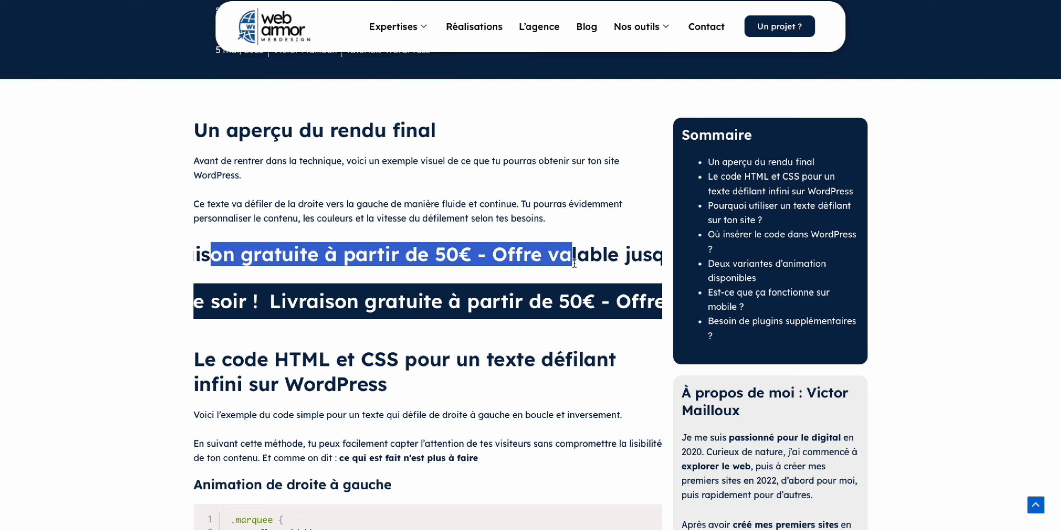
left_click(189, 292)
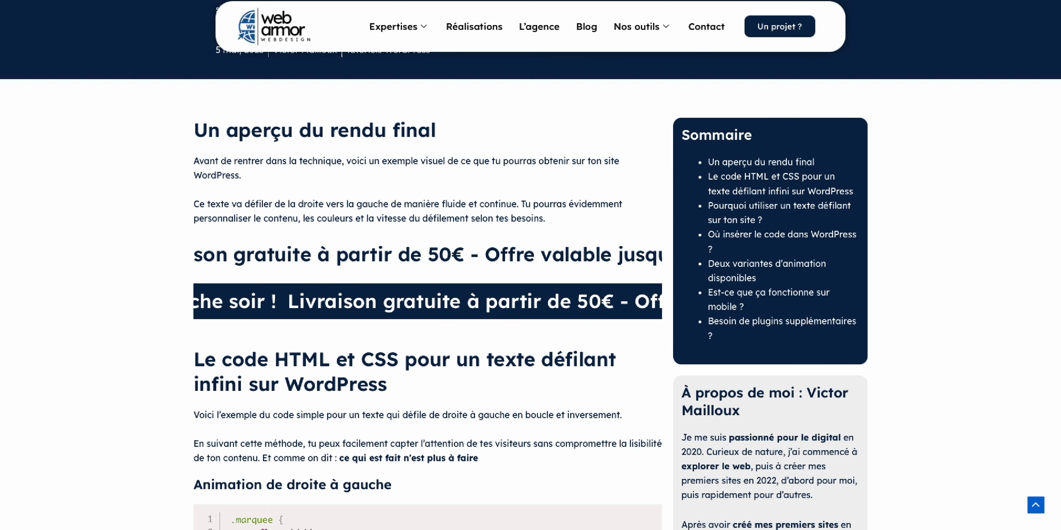
scroll(331, 285, "up", 1)
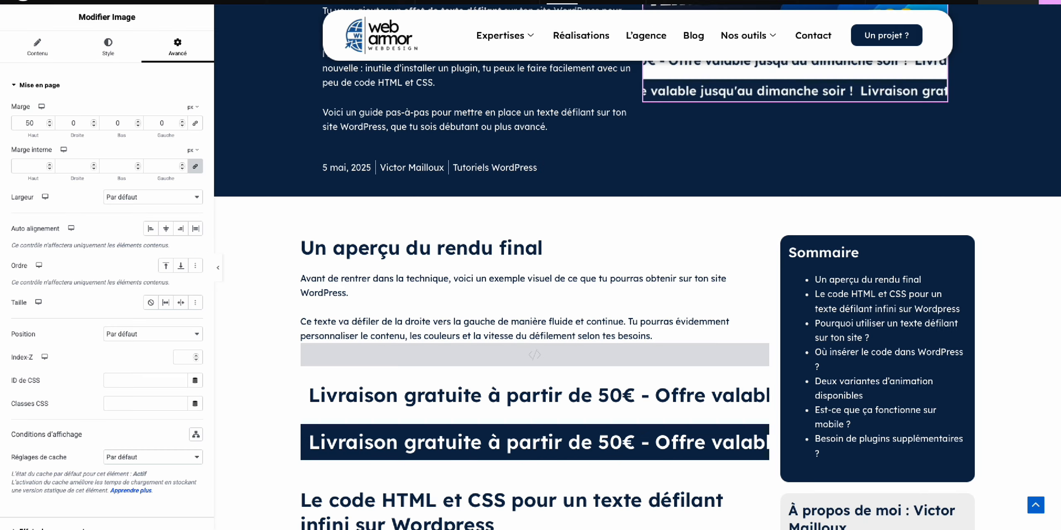
Insert a container above the "Un aperçu du rendu final" heading and place a Titre widget inside it.
scroll(331, 279, "up", 3)
scroll(331, 281, "down", 5)
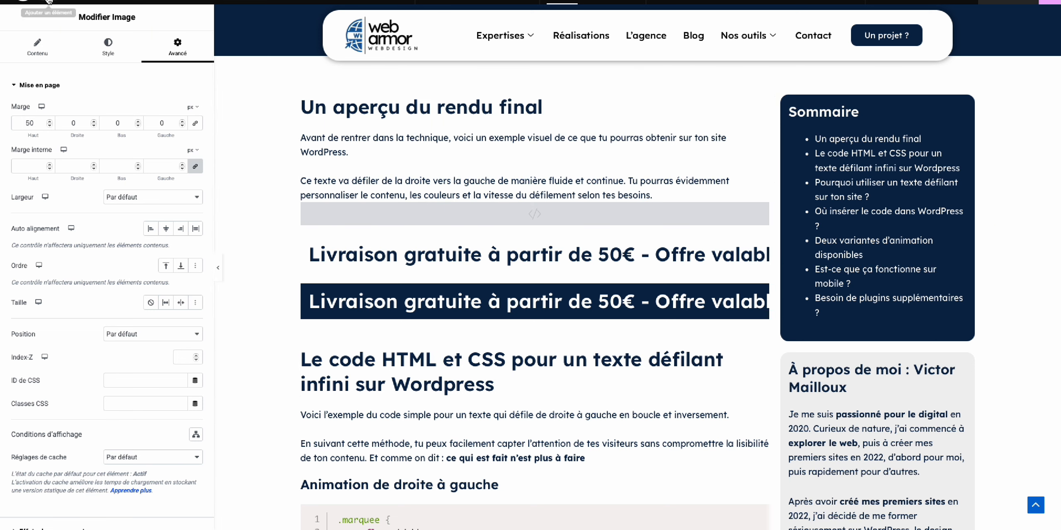
left_click(49, 2)
left_click_drag(43, 231, 375, 108)
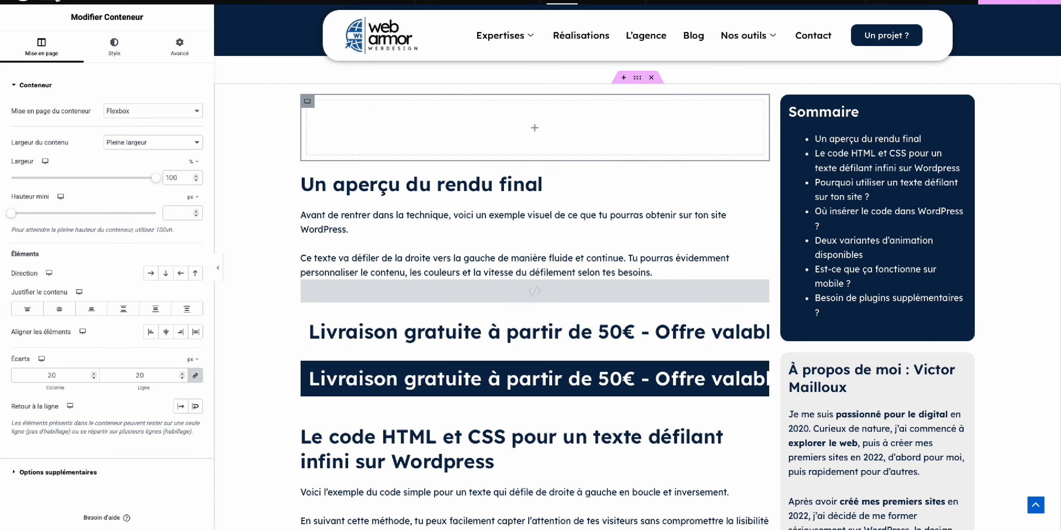
left_click(49, 2)
left_click_drag(49, 324, 509, 132)
Replace the new title's placeholder text with "Ici promotion -50% jusqu'au 10/05/20025".
left_click(89, 133)
key("ctrl+a")
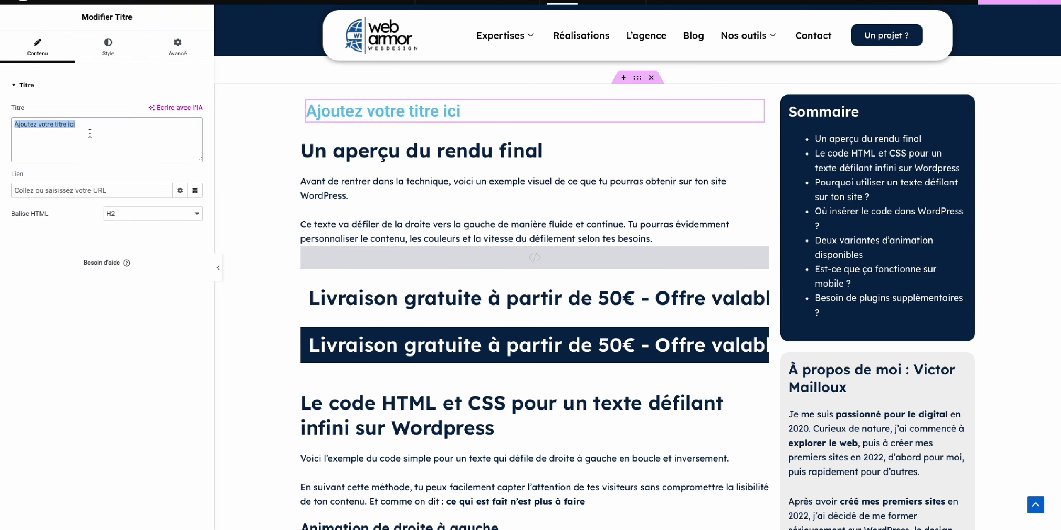
type("Ici pro")
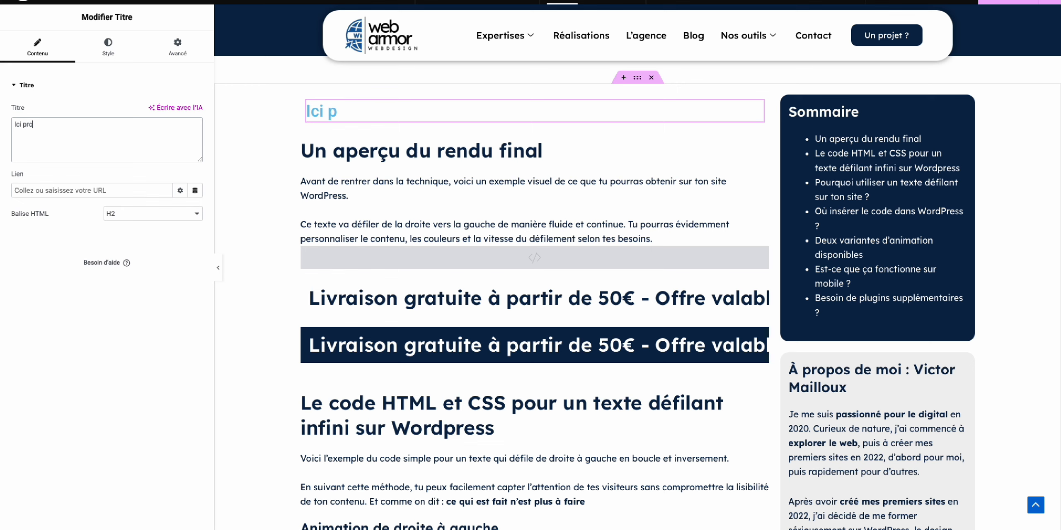
type("motion -50% jusqu'au 10/05/20025")
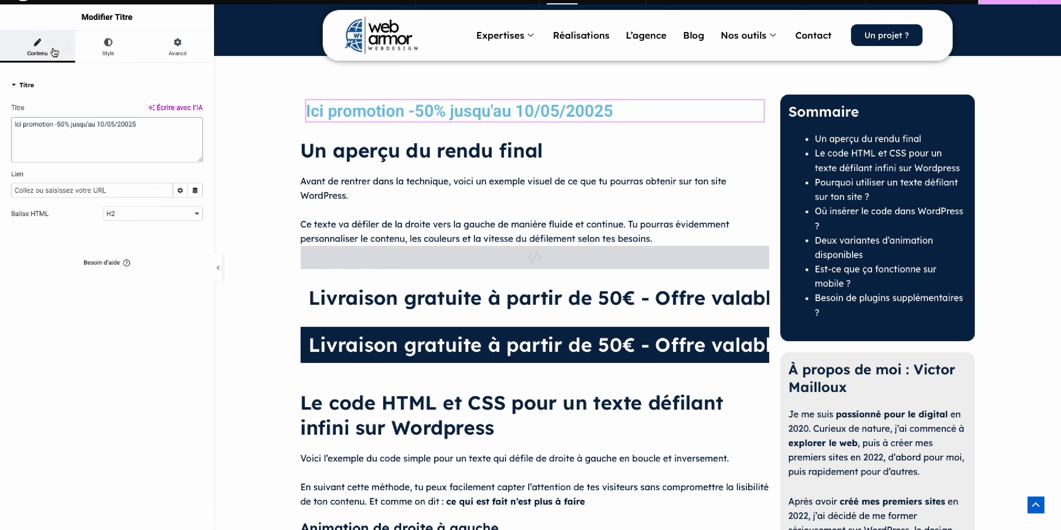
Set the promotion title's font family to Lexend Deca.
left_click(102, 60)
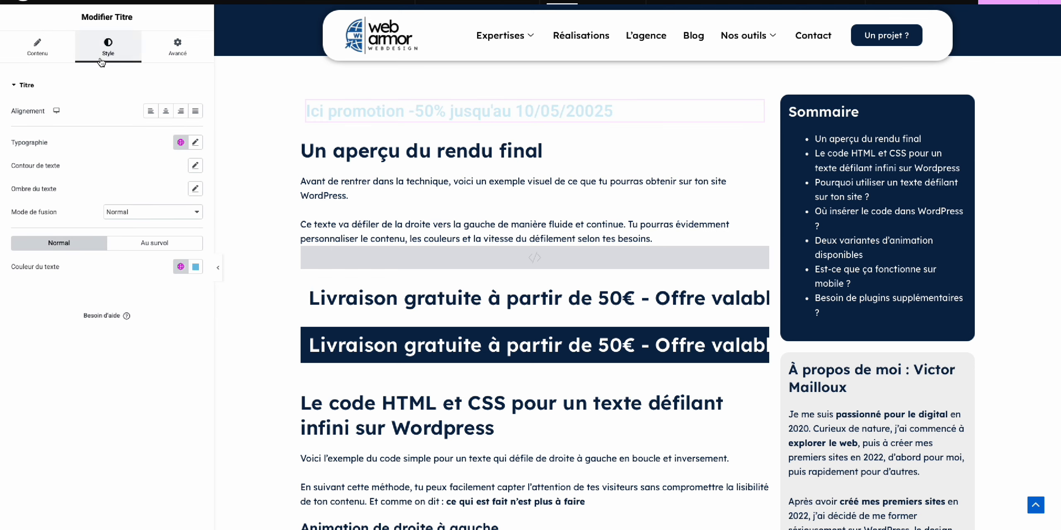
left_click(195, 142)
left_click(127, 194)
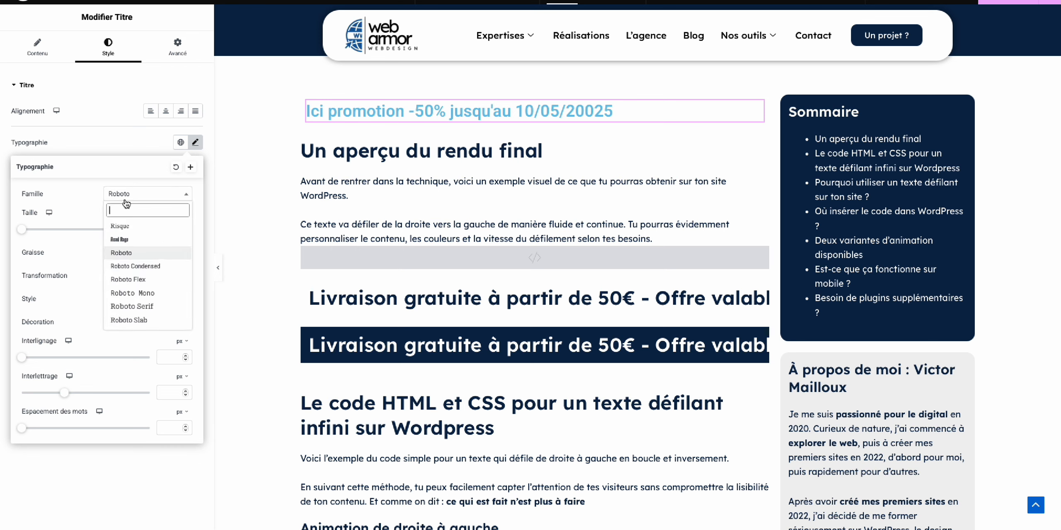
type("lexend")
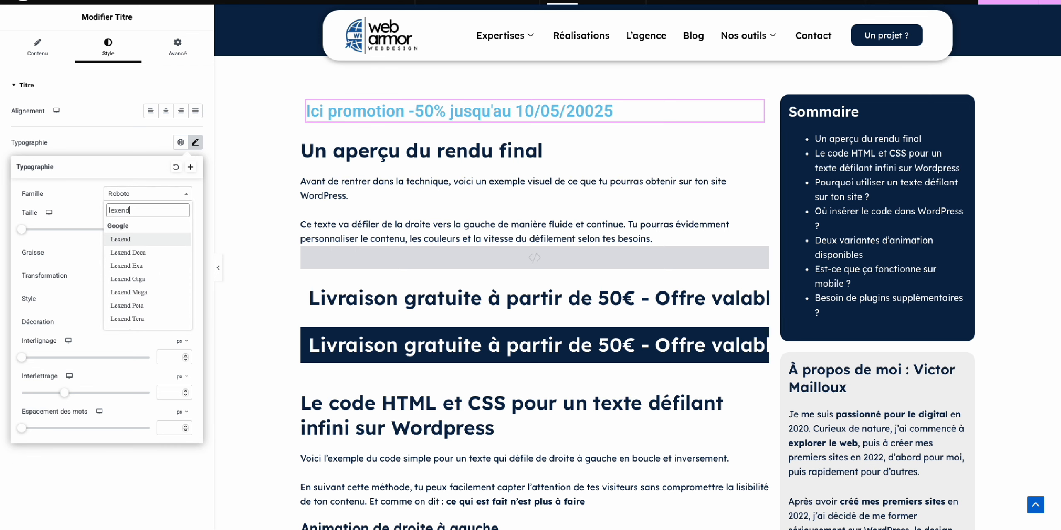
left_click(128, 253)
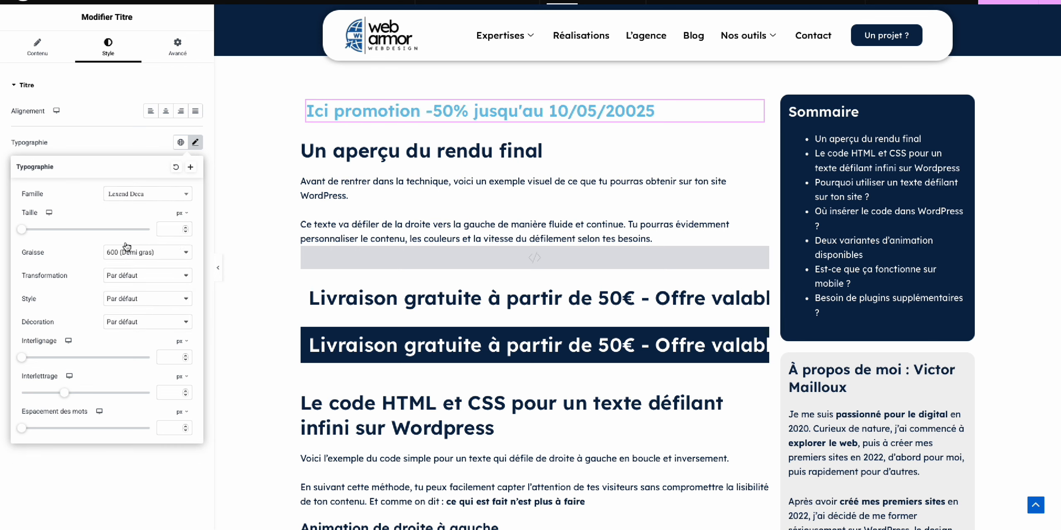
left_click(124, 141)
Apply the medium-blue global colour to the promotion title's text.
left_click(180, 266)
scroll(112, 390, "down", 5)
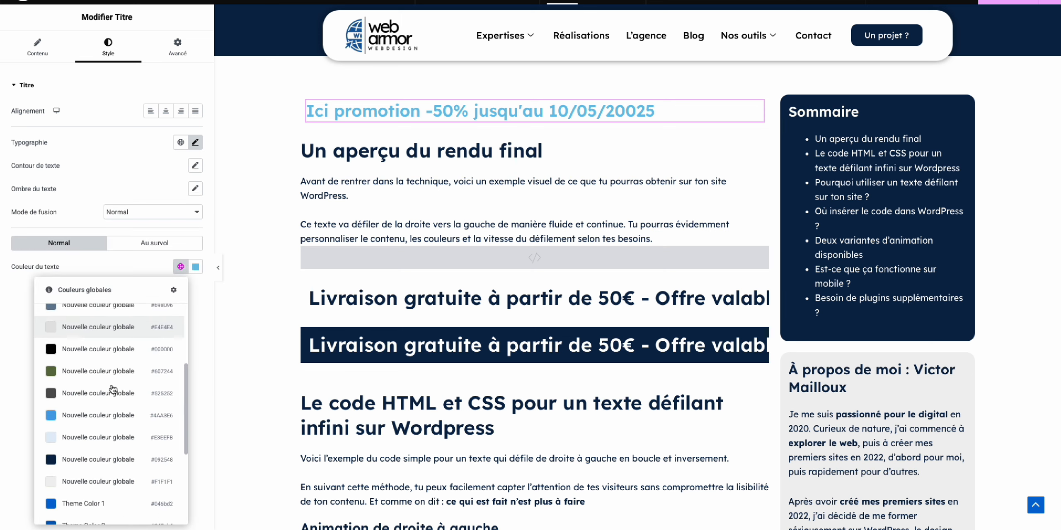
left_click(82, 382)
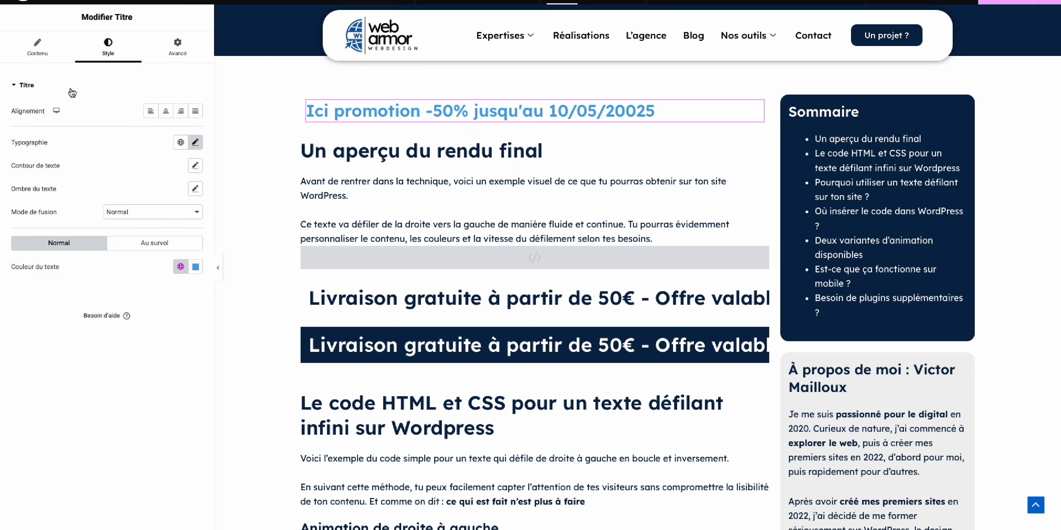
Correct the title's date to 10/05/2025 and append "profiter dès maintenant !" to its text.
left_click(38, 45)
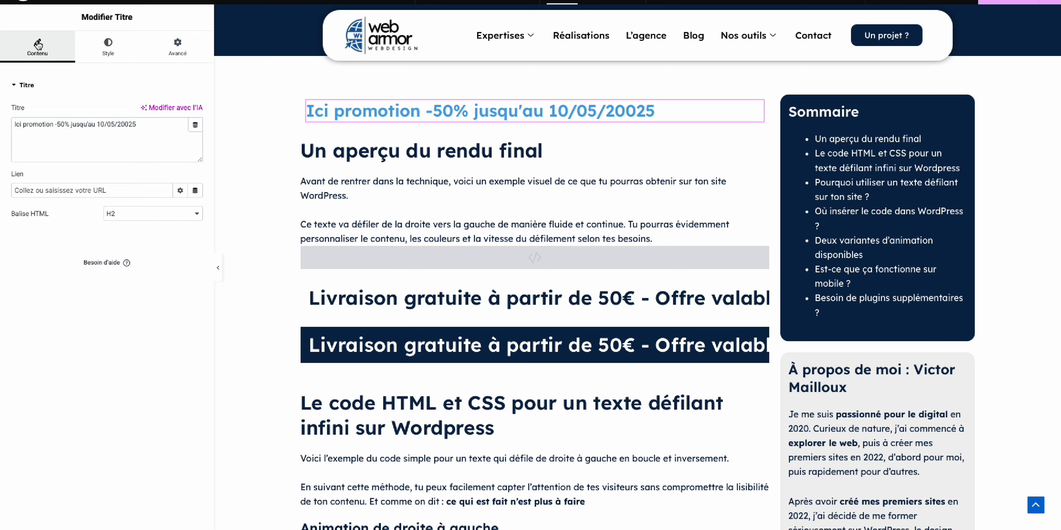
left_click(127, 126)
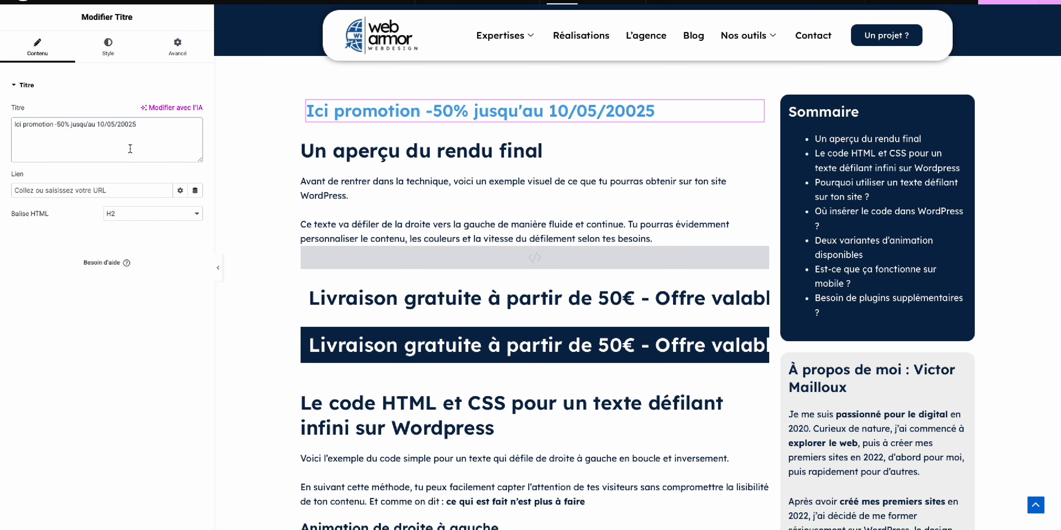
key("BackSpace")
type("profiter")
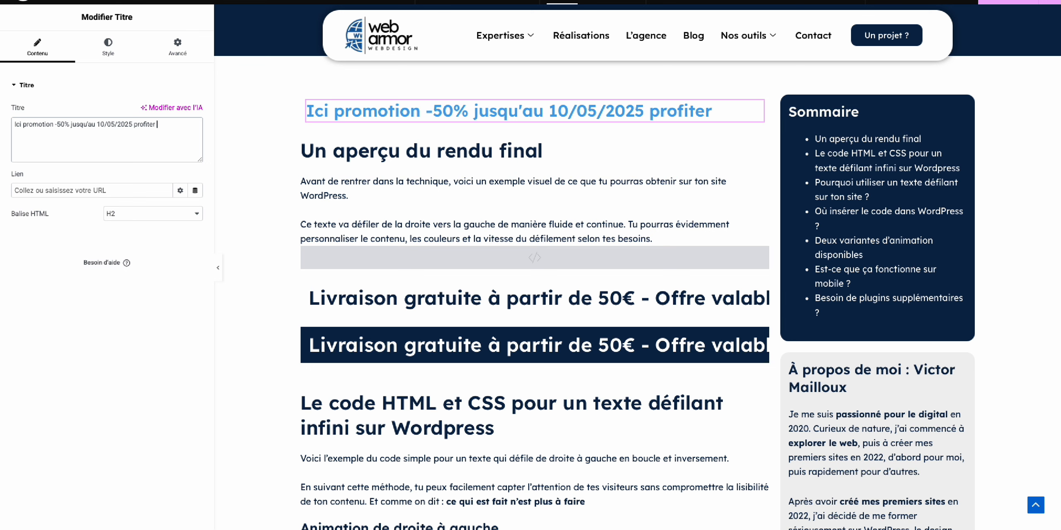
type("dès maintenant !")
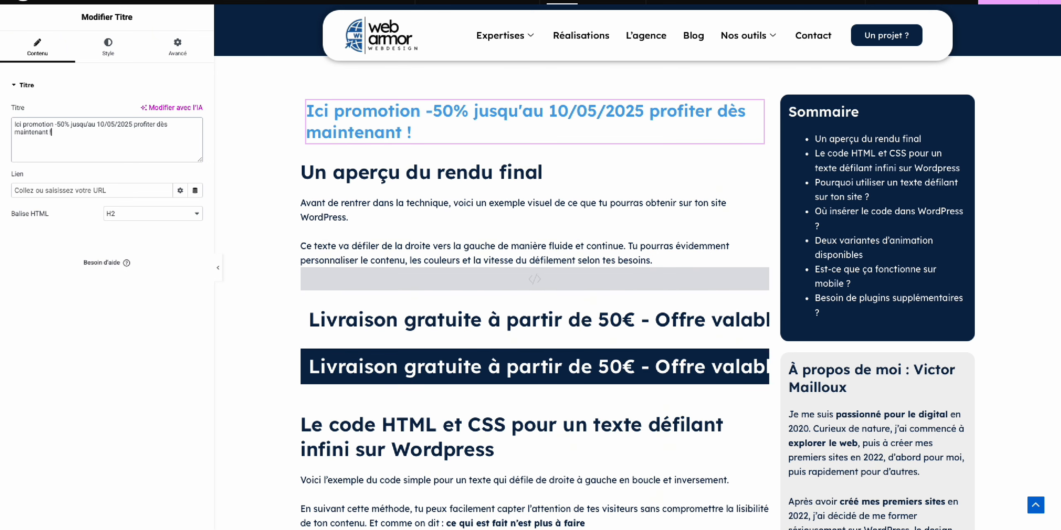
Give the promotion title the CSS class marquee and change its HTML tag to div.
left_click(182, 54)
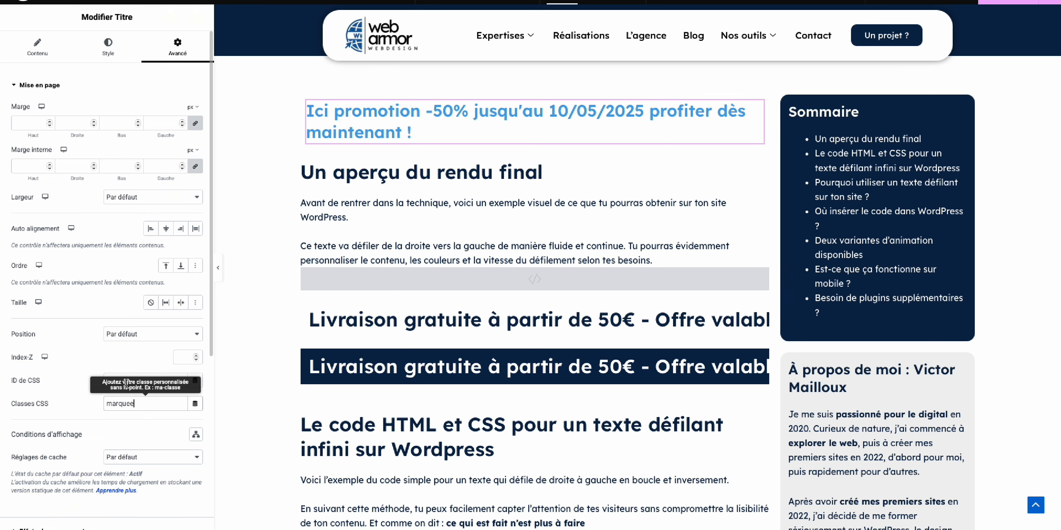
left_click(37, 48)
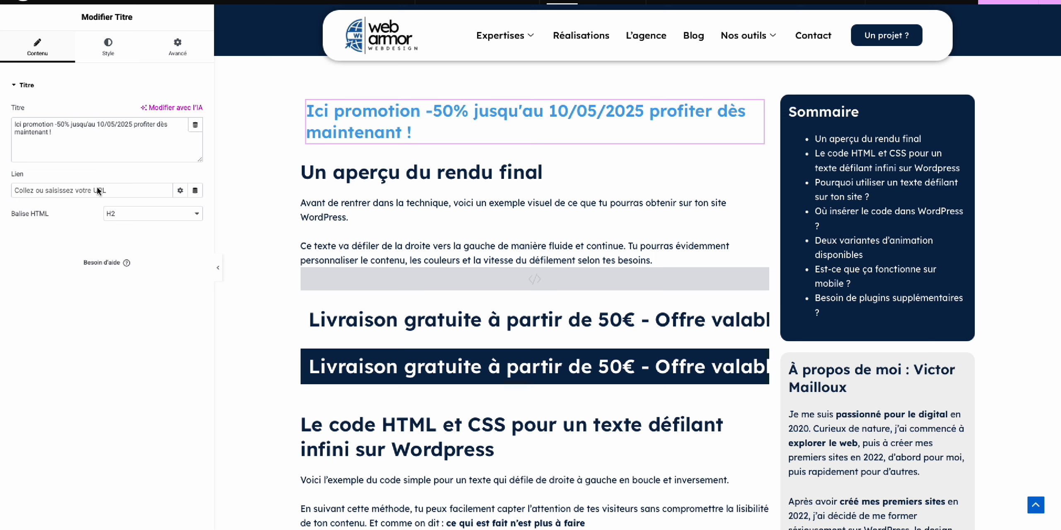
left_click(136, 217)
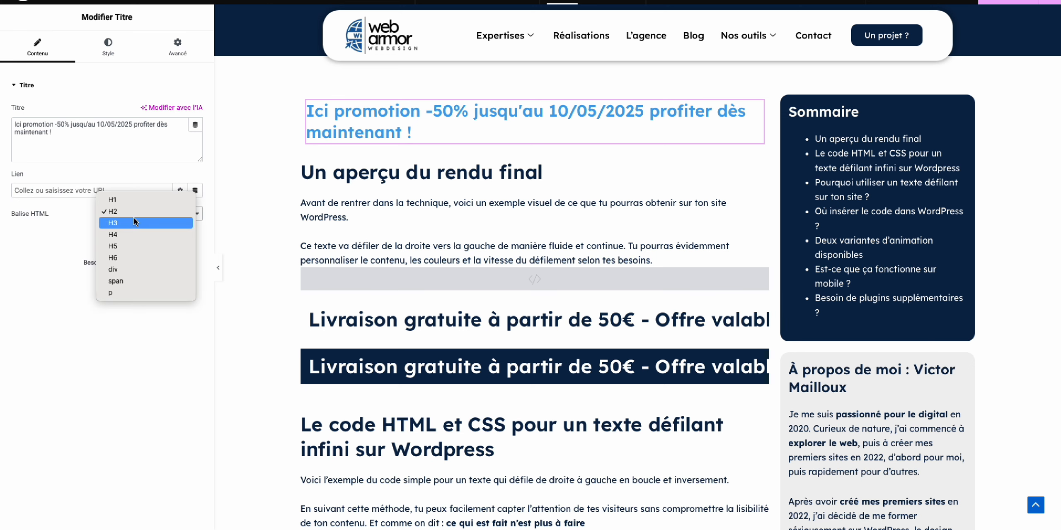
left_click(133, 269)
Set the promotion title's font size to 35 px, after trying 25 px.
left_click(108, 48)
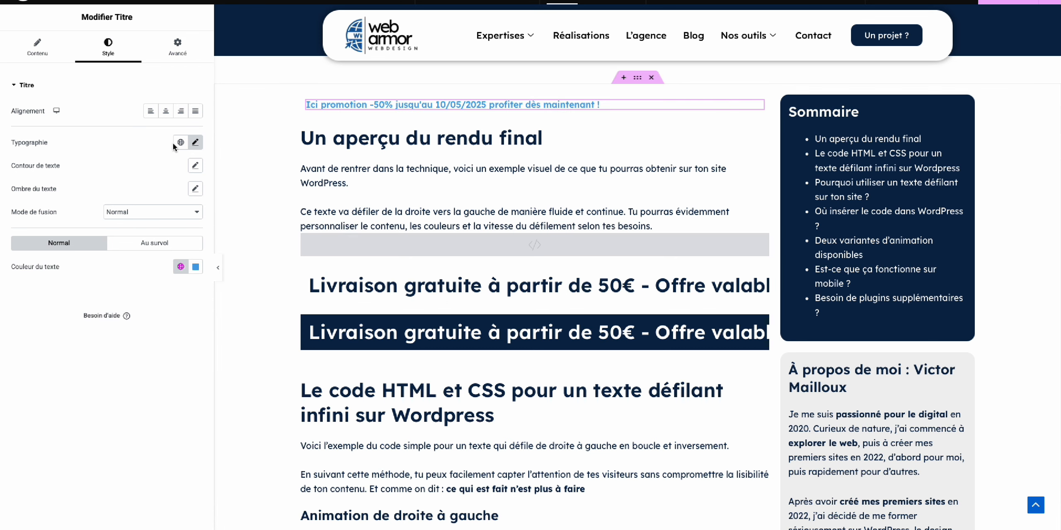
left_click(194, 143)
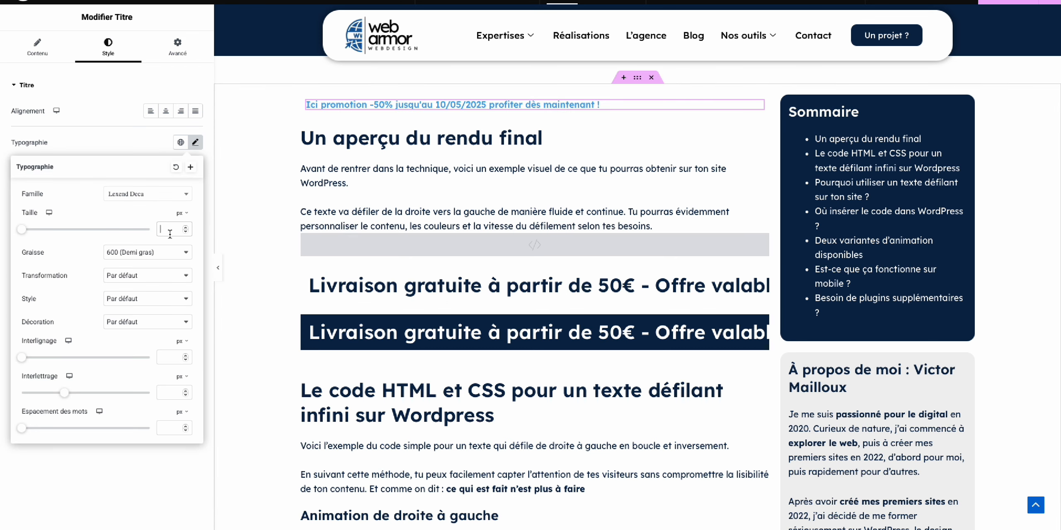
type("25")
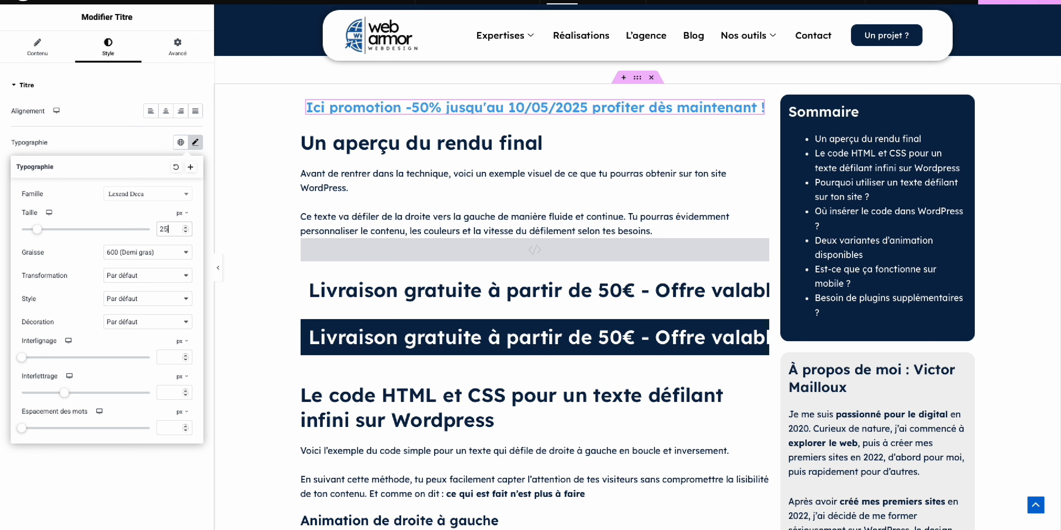
key("BackSpace")
key("BackSpace")
type("35")
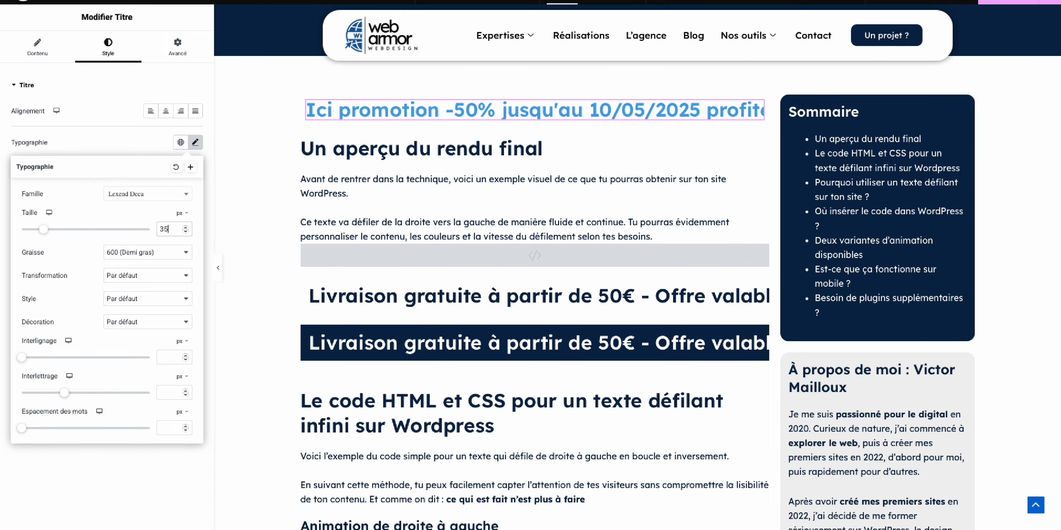
Switch to the published tutorial article and copy the .marquee CSS code under "Animation de droite à gauche".
left_click(663, 1)
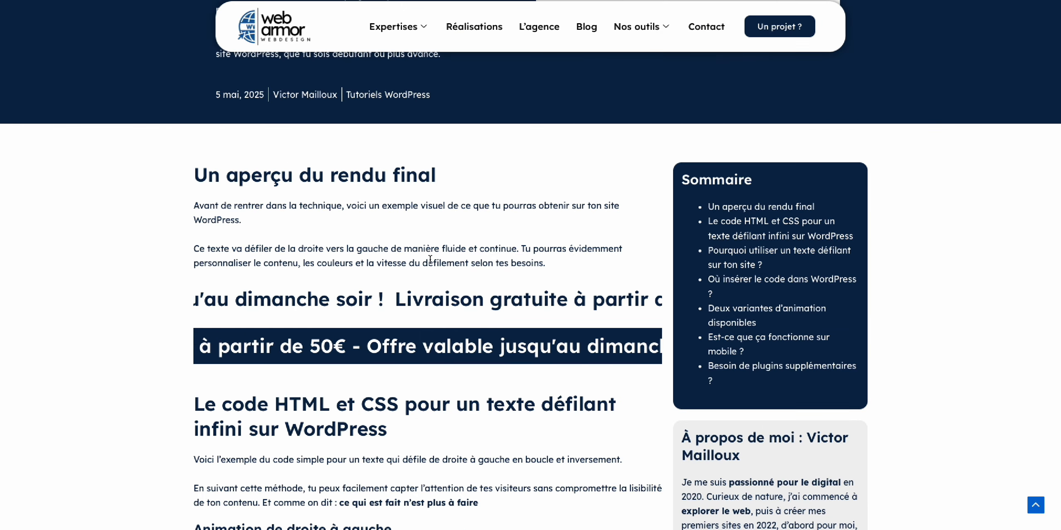
scroll(318, 316, "down", 10)
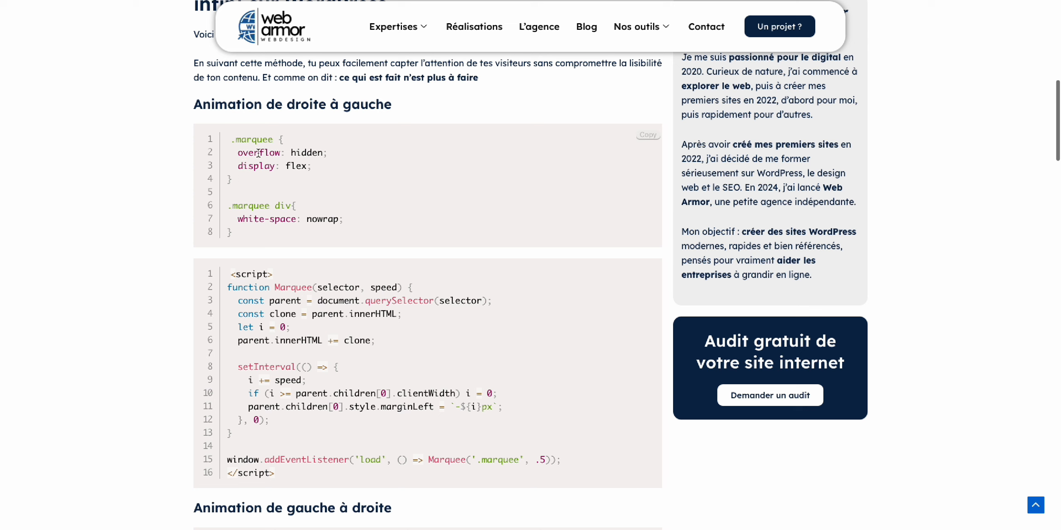
scroll(252, 180, "up", 1)
left_click_drag(230, 183, 289, 275)
key("ctrl+c")
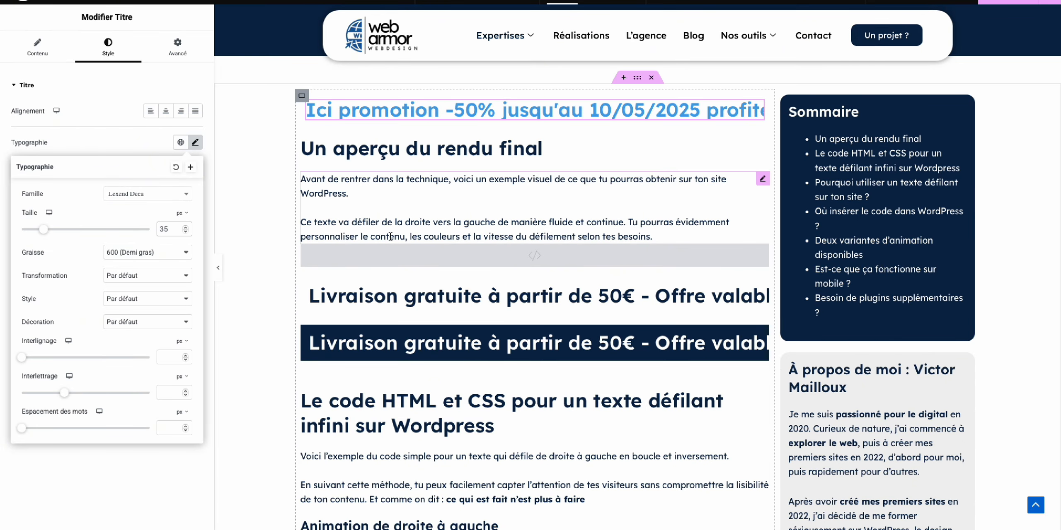
Return to the page editor and paste the copied .marquee code into the promotion title's custom CSS.
left_click(195, 142)
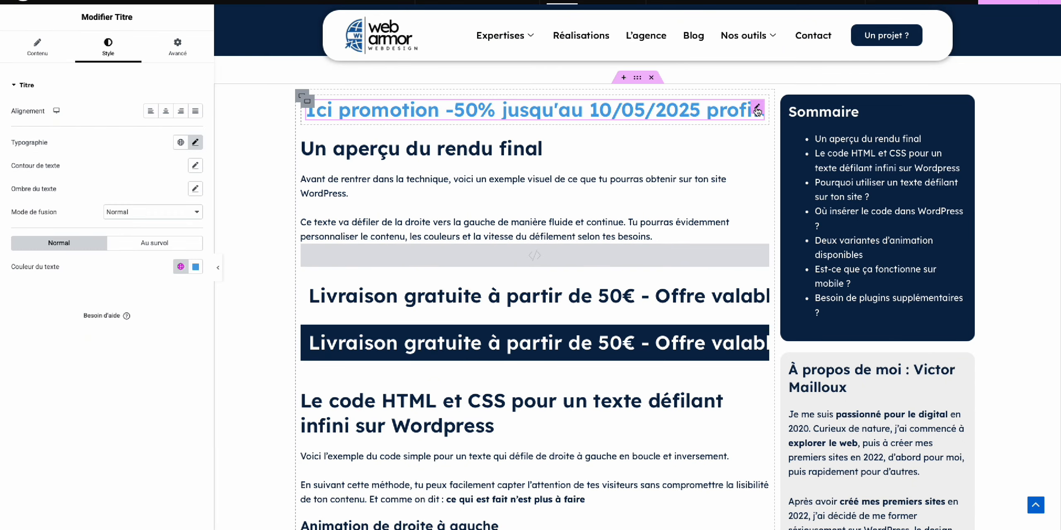
left_click(178, 47)
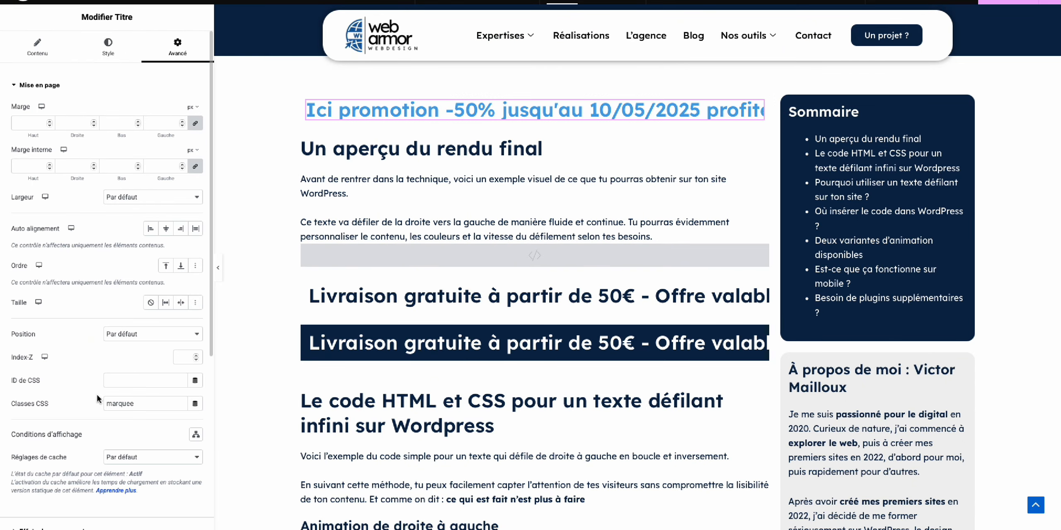
scroll(97, 394, "down", 6)
left_click(63, 451)
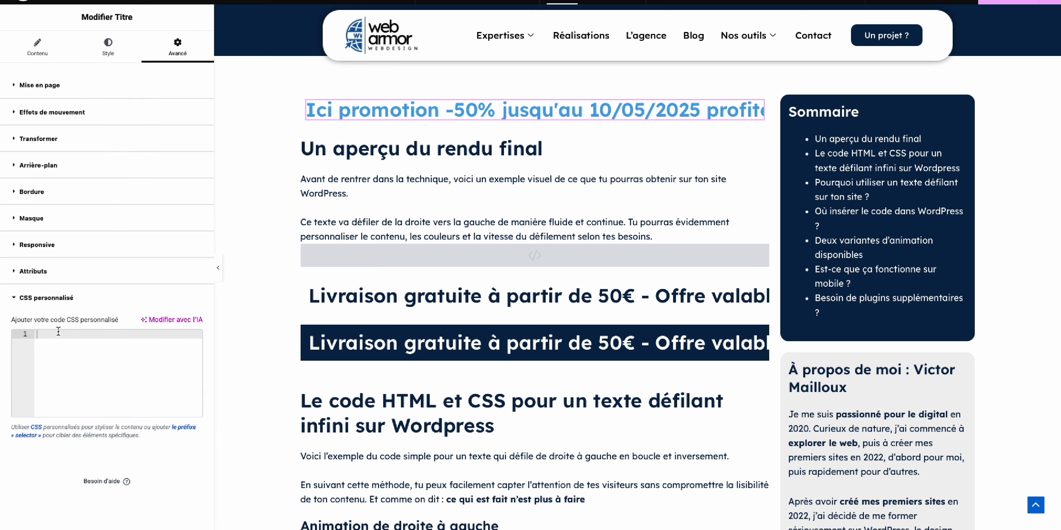
key("ctrl+v")
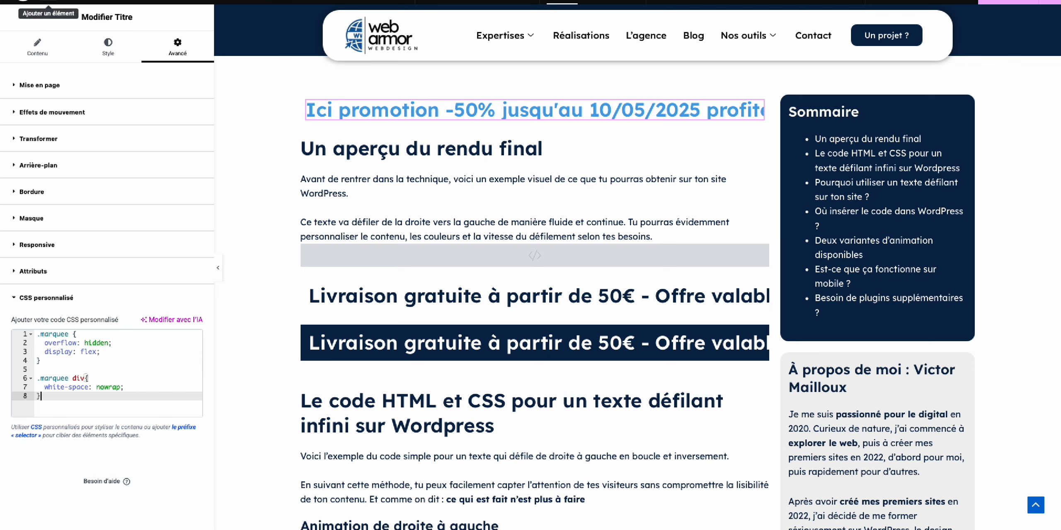
Search the widgets for "html" and add an HTML widget next to the promotion title.
left_click(49, 1)
type("html")
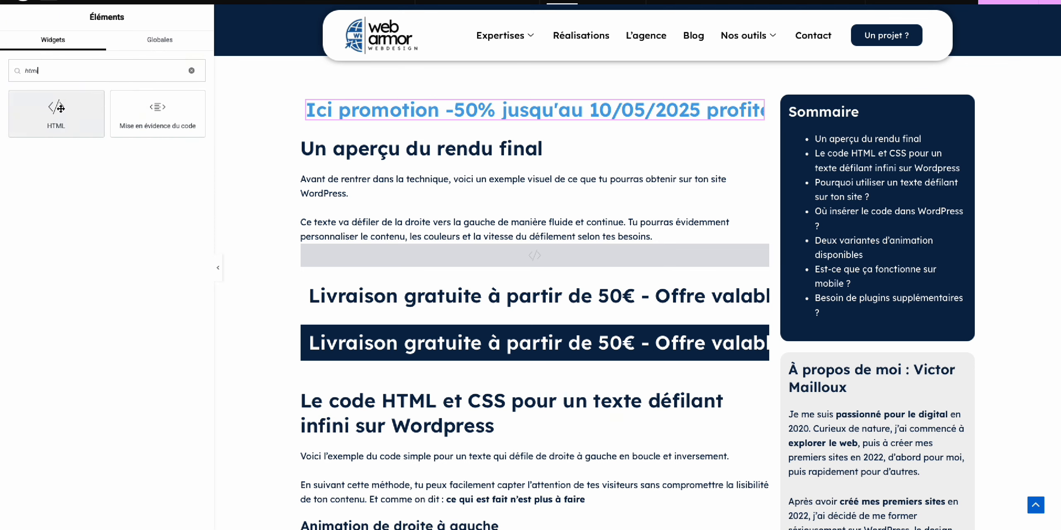
left_click_drag(56, 112, 410, 103)
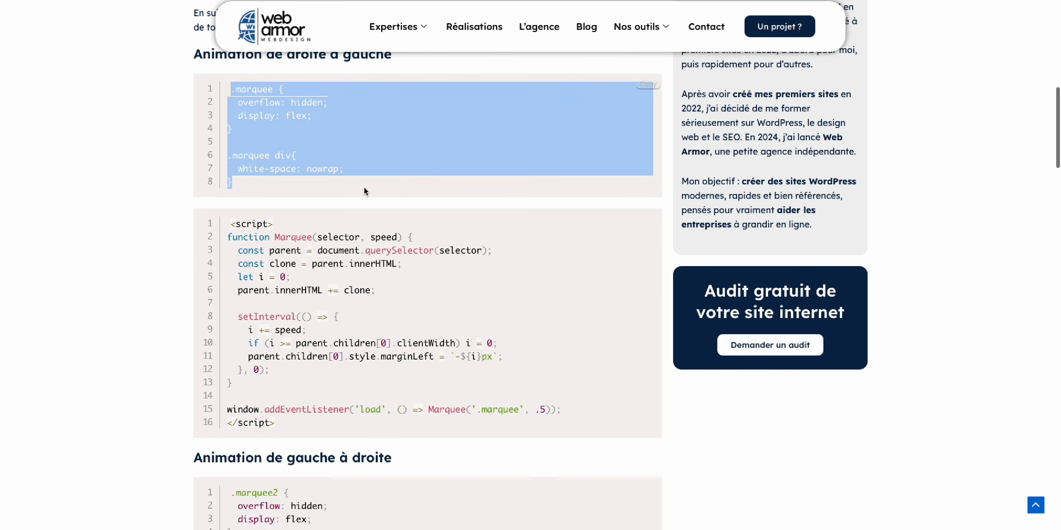
Copy the Marquee script under "Animation de droite à gauche" in the article and paste it into the new HTML widget.
scroll(352, 196, "down", 4)
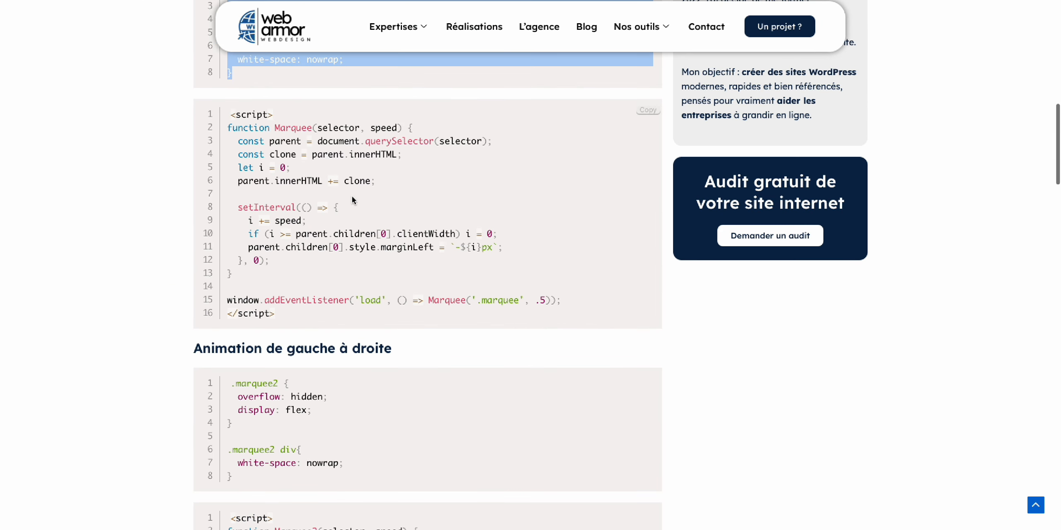
scroll(205, 161, "up", 3)
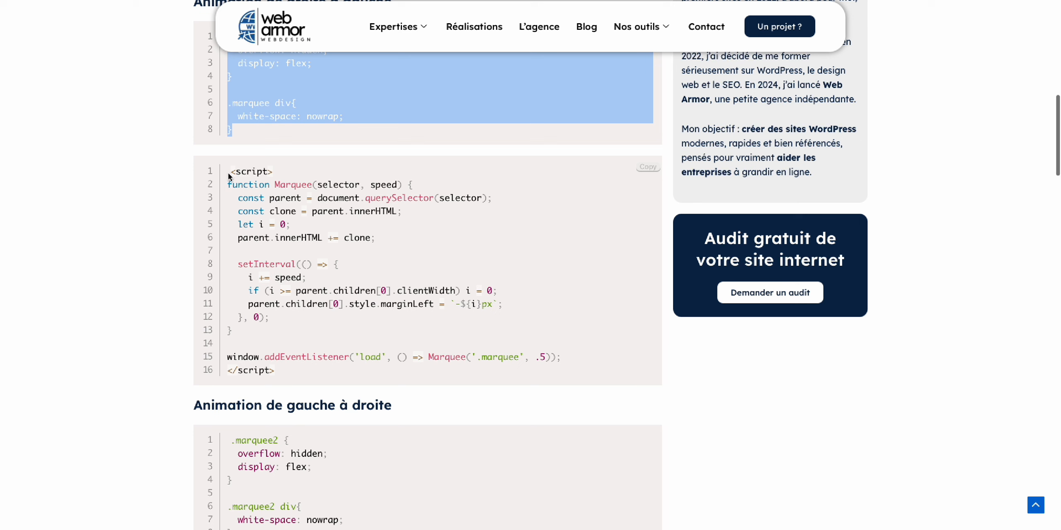
left_click_drag(228, 176, 325, 384)
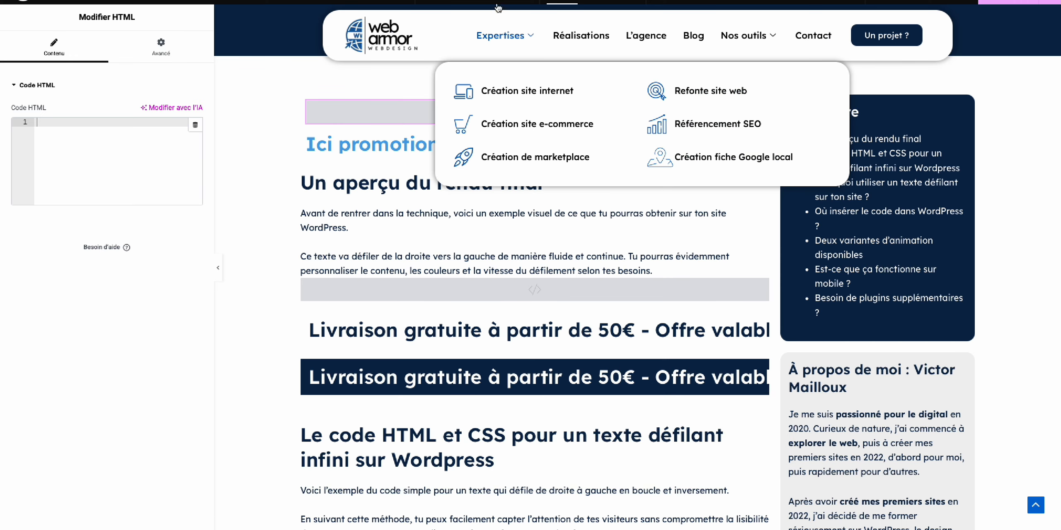
type("<script> function Marquee(selector, speed) {   const parent = document.querySelector(selector);   const clone = parent.innerHTML;   let i = 0;   parent.innerHTML += clone;    setInterval(() => {     i += speed;     if (i >= parent.children[0].clientWidth) i = 0;     parent.children[0].style.marginLeft = `-${i}px`;   }, 0); }  window.addEventListener('load', () => Marquee('.marquee', .5)); </script>")
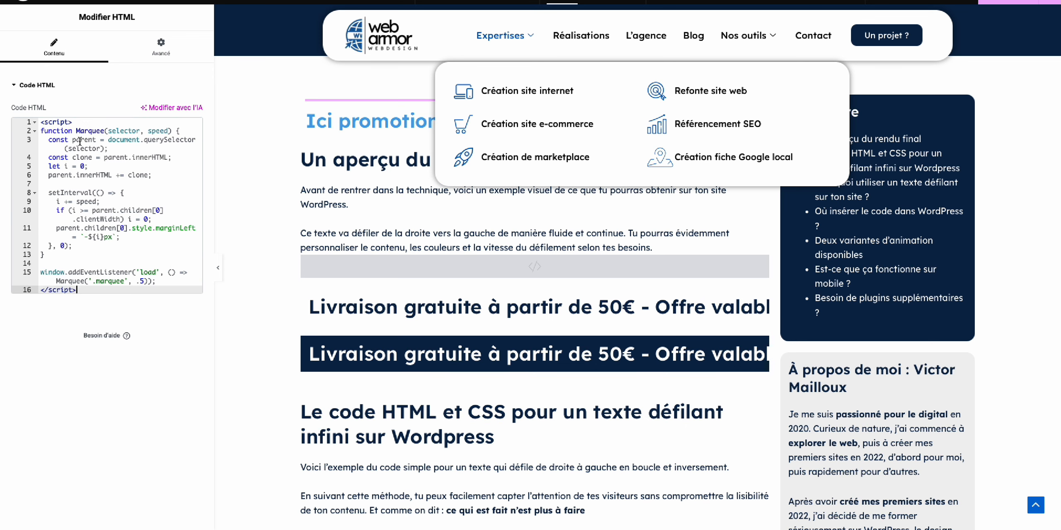
Check the promotion title's CSS class and its custom CSS code in the advanced settings.
left_click(479, 206)
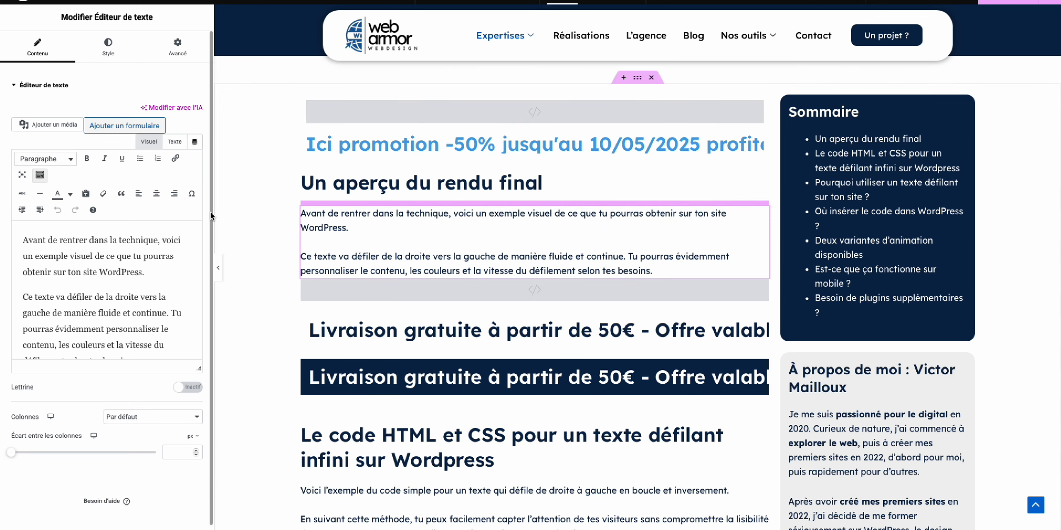
left_click(539, 150)
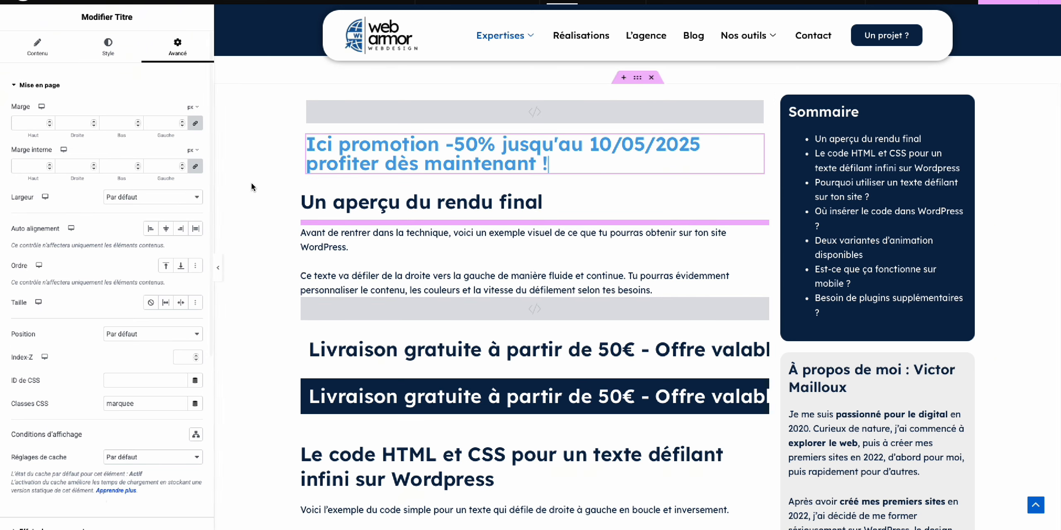
scroll(128, 393, "down", 5)
left_click(78, 451)
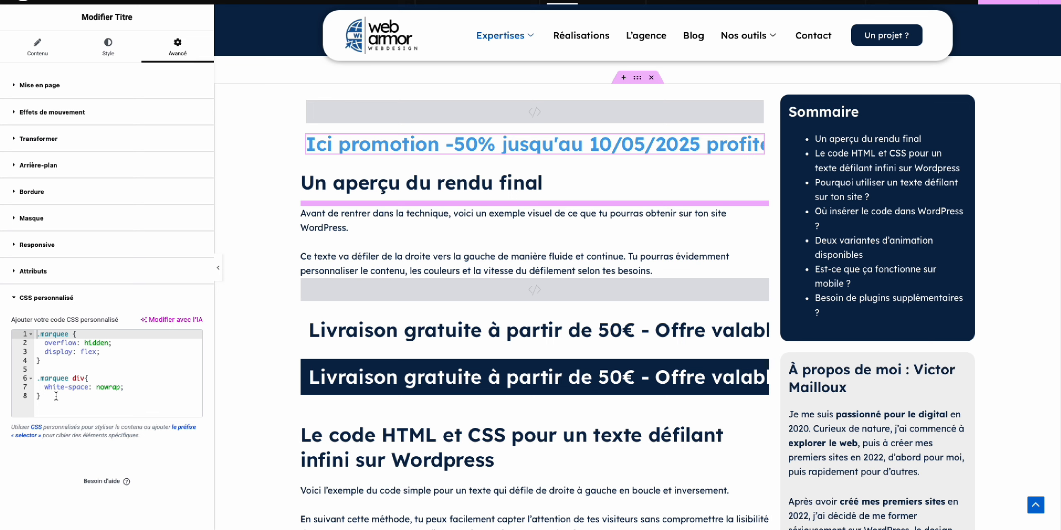
left_click(60, 85)
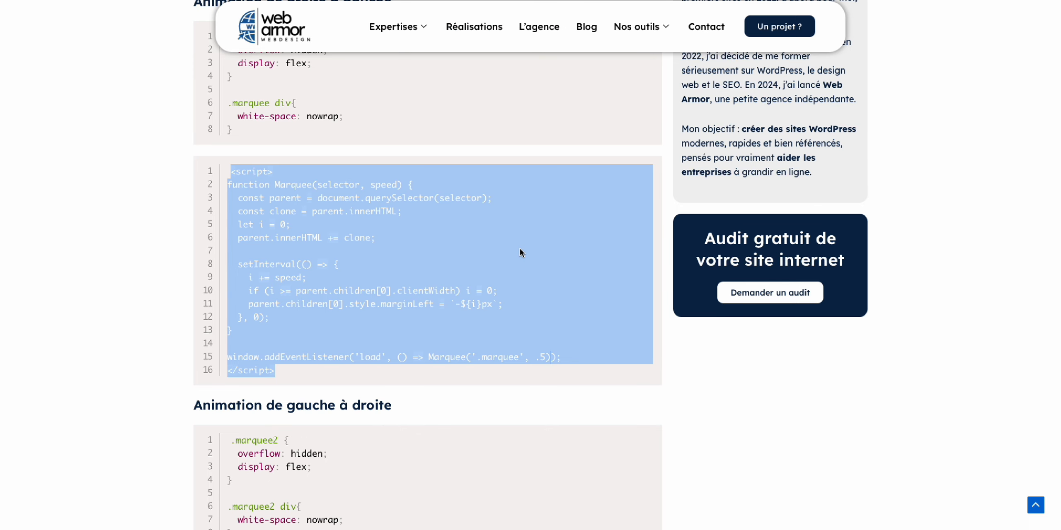
Switch to the published article and check the scrolling promotion text above "Un aperçu du rendu final".
left_click(520, 253)
scroll(514, 254, "up", 20)
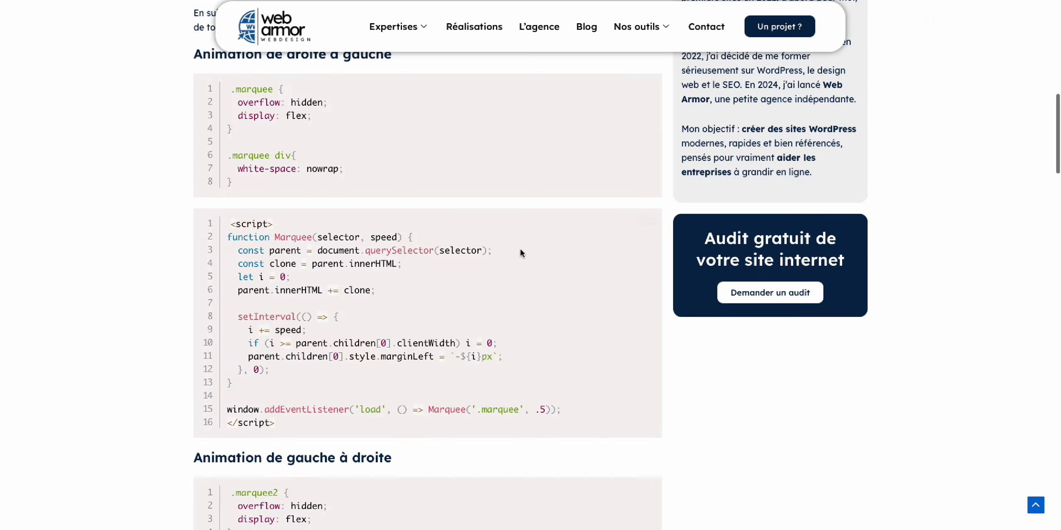
scroll(506, 260, "up", 2)
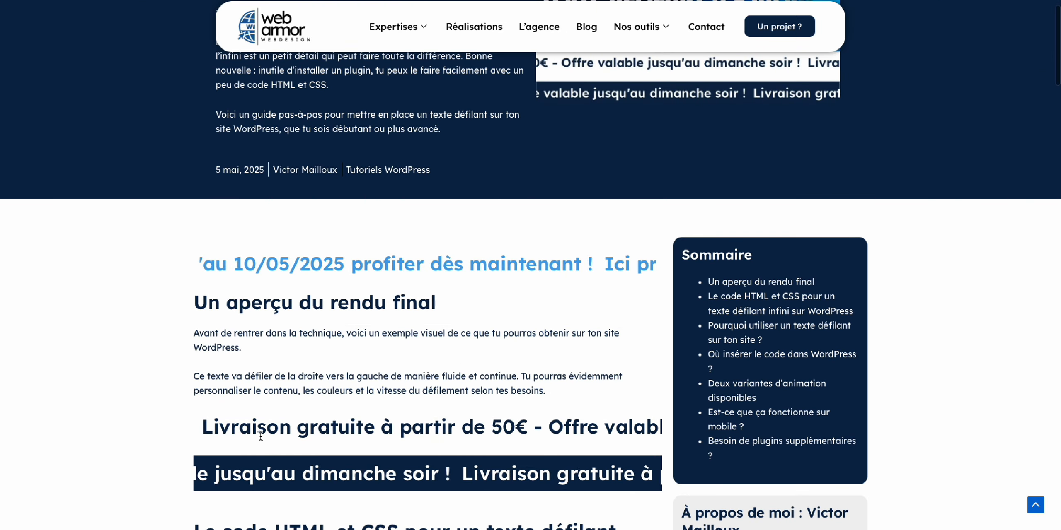
scroll(370, 324, "down", 3)
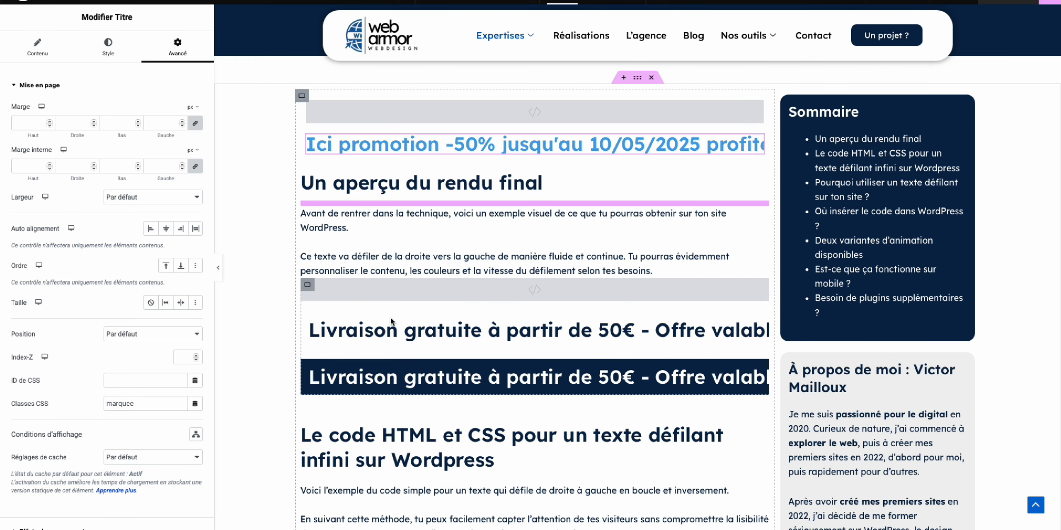
Return to the page editor, duplicate the promotion title and set the copy's text colour to white.
right_click(343, 146)
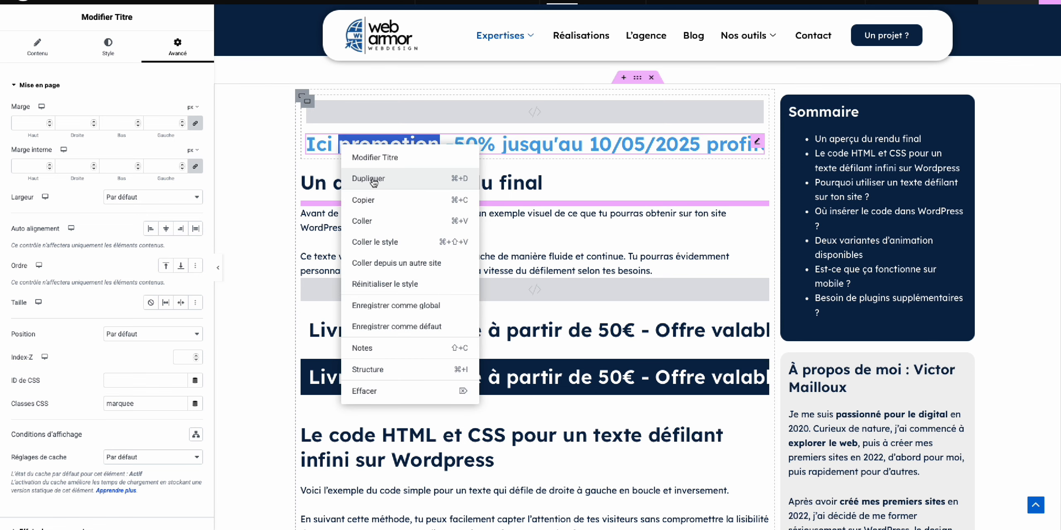
left_click(370, 179)
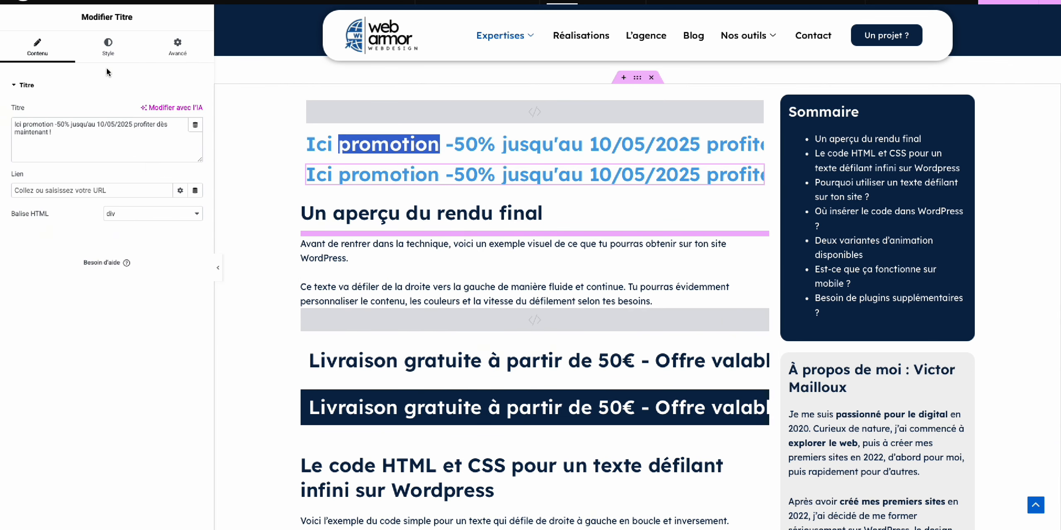
left_click(107, 47)
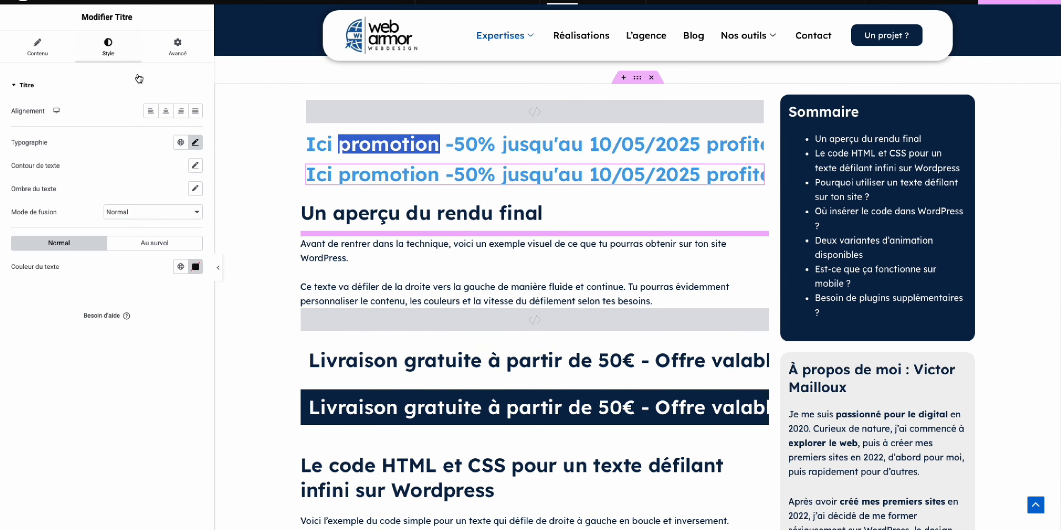
left_click(196, 267)
Give the duplicated promotion title a solid background in the light blue global colour #4AA3E6.
left_click(171, 57)
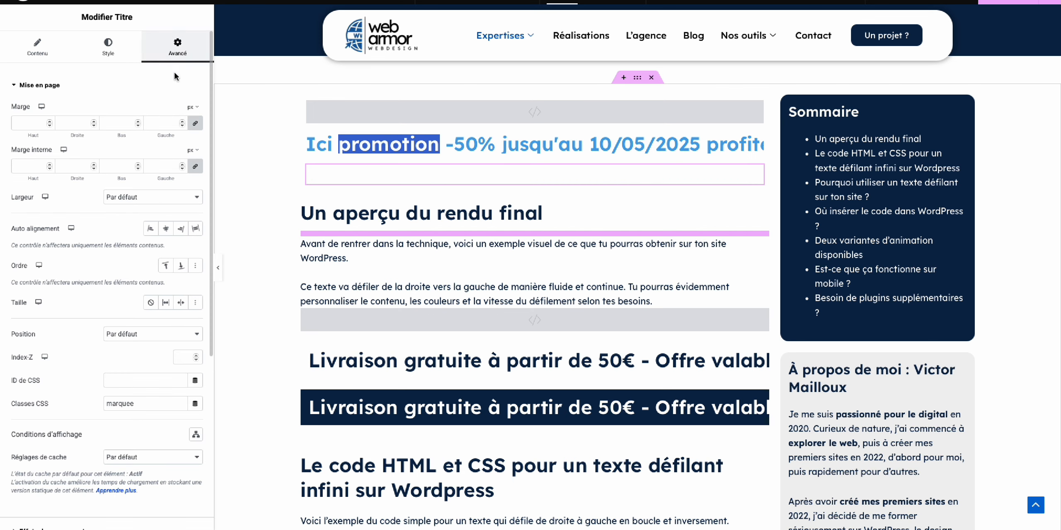
scroll(134, 272, "down", 5)
scroll(132, 295, "down", 2)
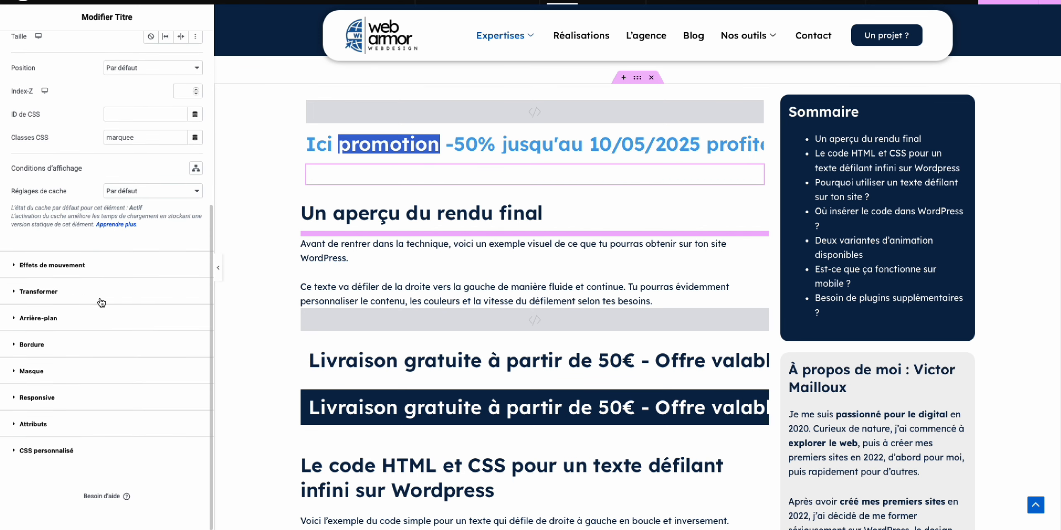
left_click(100, 318)
left_click(180, 214)
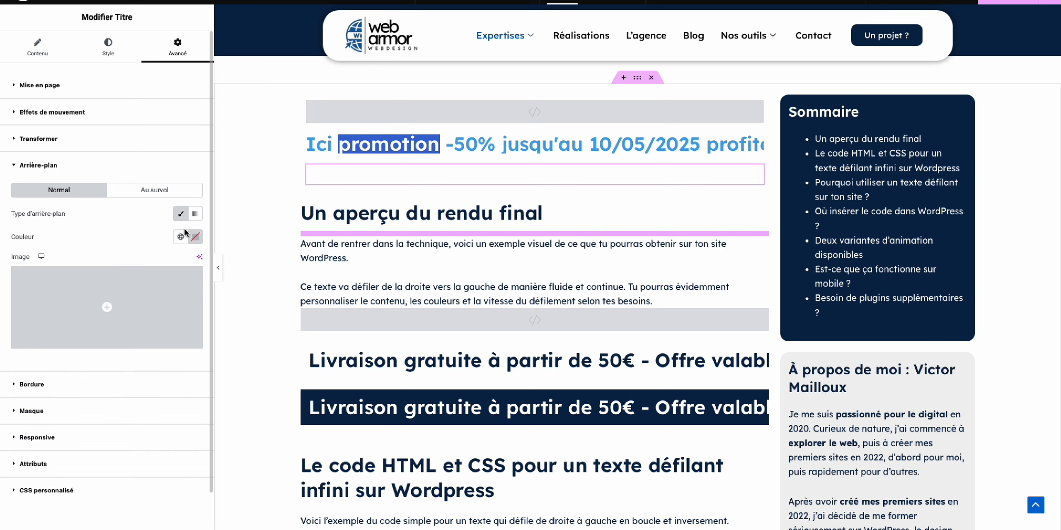
left_click(181, 237)
scroll(109, 321, "down", 5)
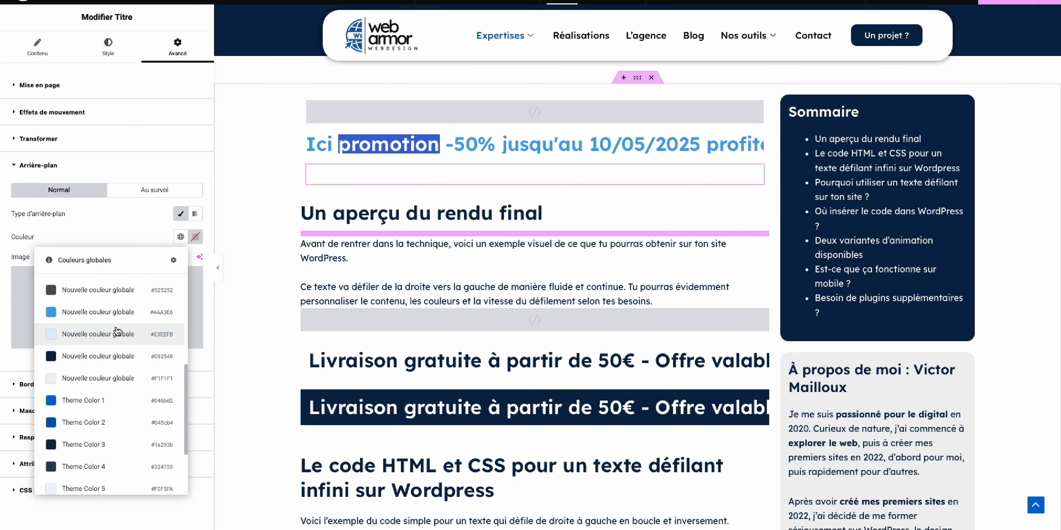
left_click(109, 319)
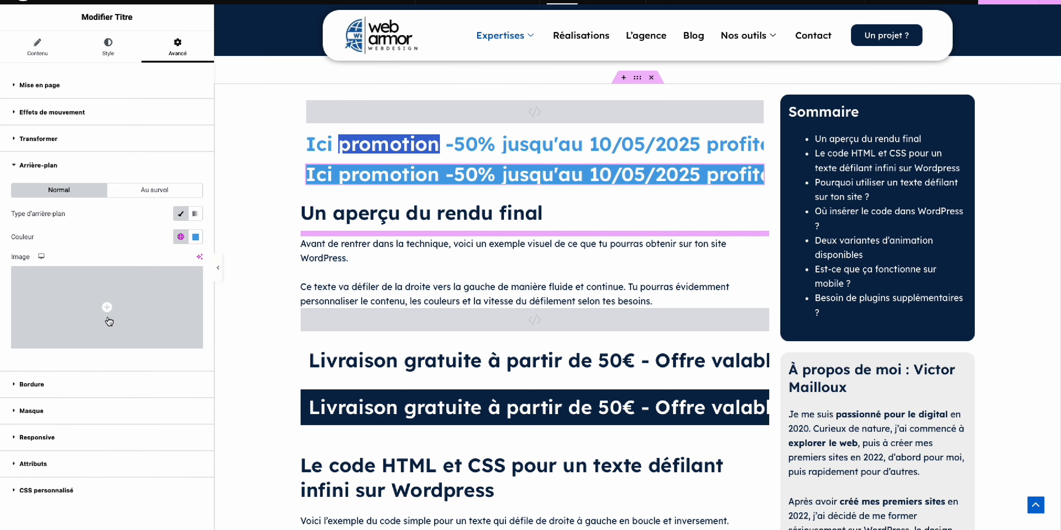
Set the duplicated title's padding to 10 px on all sides and the padding of the container holding both titles to 0.
left_click(150, 93)
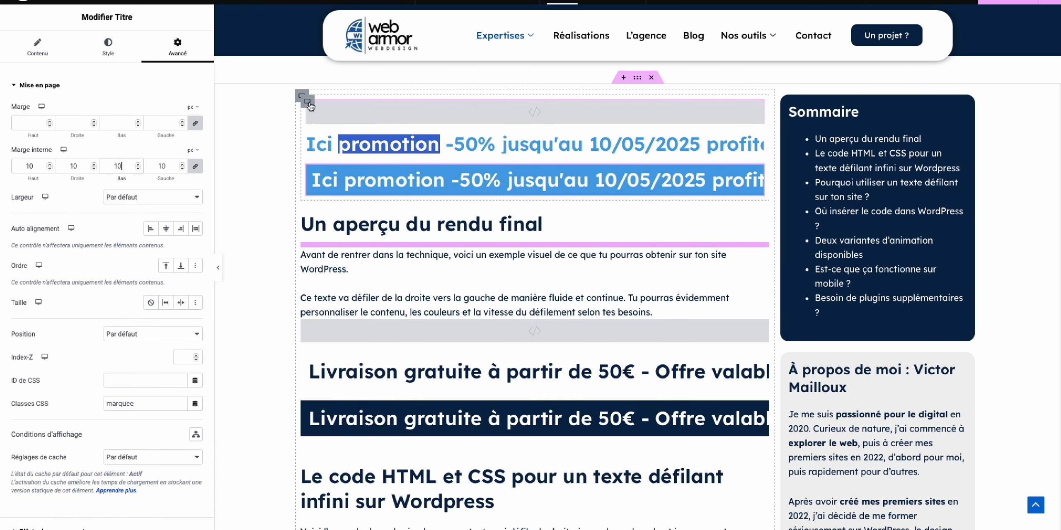
left_click(307, 101)
left_click(179, 46)
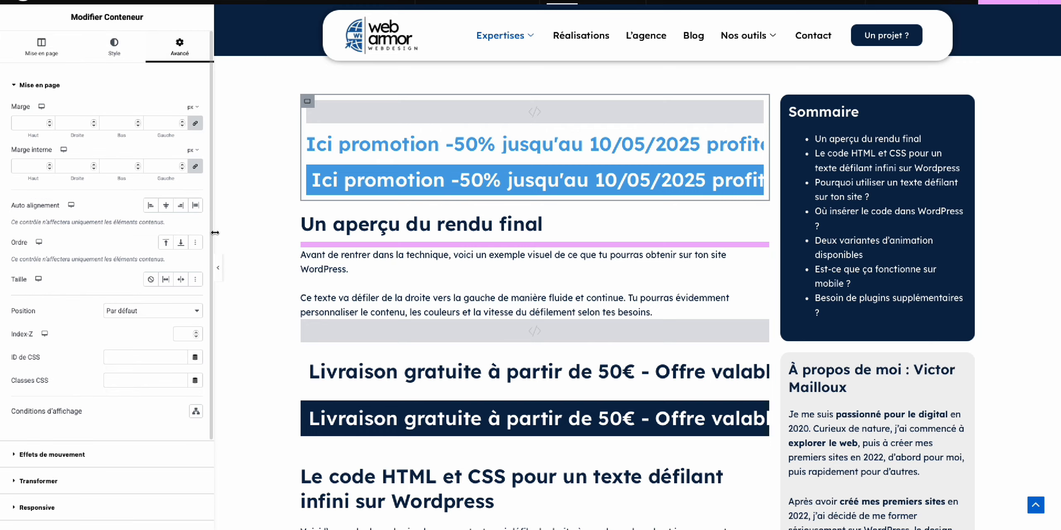
left_click(191, 171)
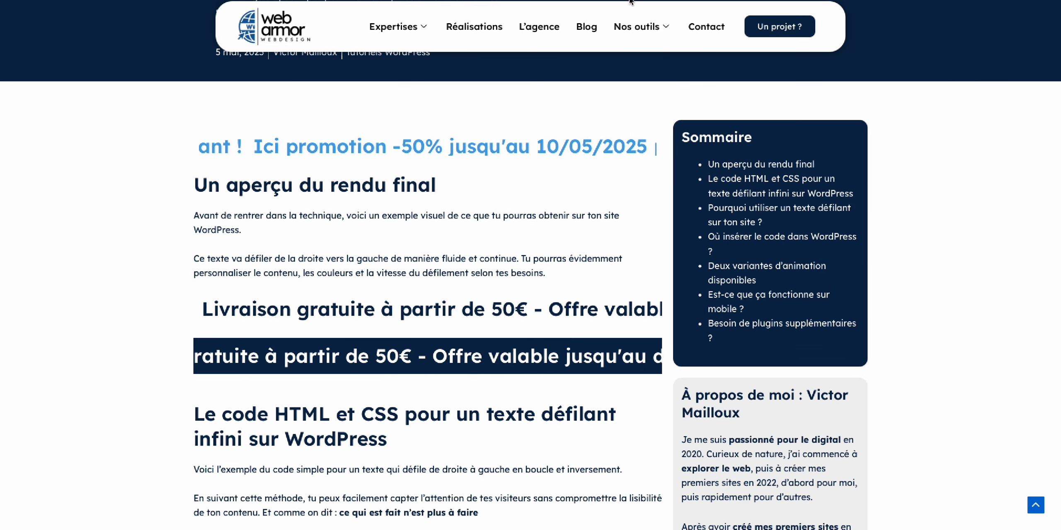
Switch to the published article and copy the .marquee2 CSS code under "Animation de gauche à droite".
scroll(260, 280, "down", 7)
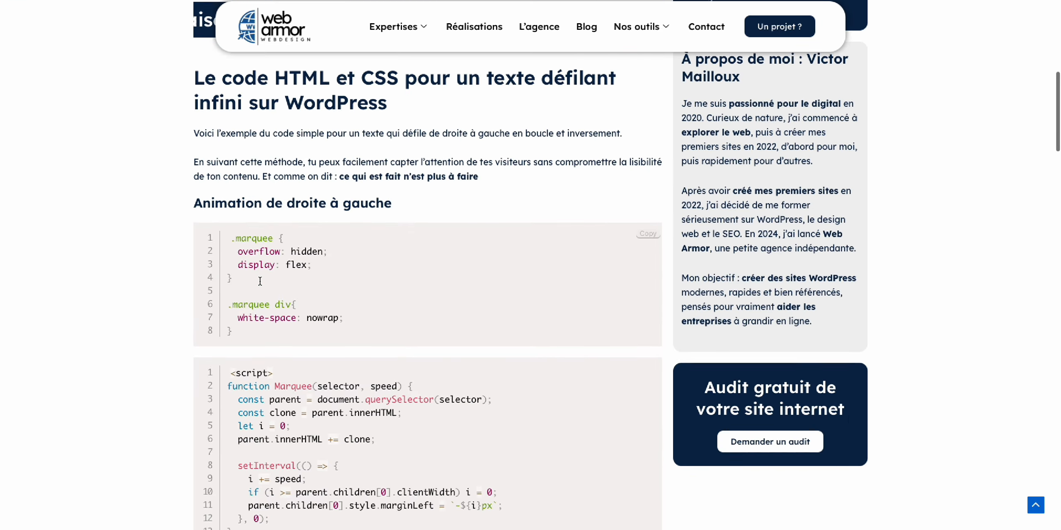
scroll(259, 281, "up", 2)
scroll(260, 281, "down", 8)
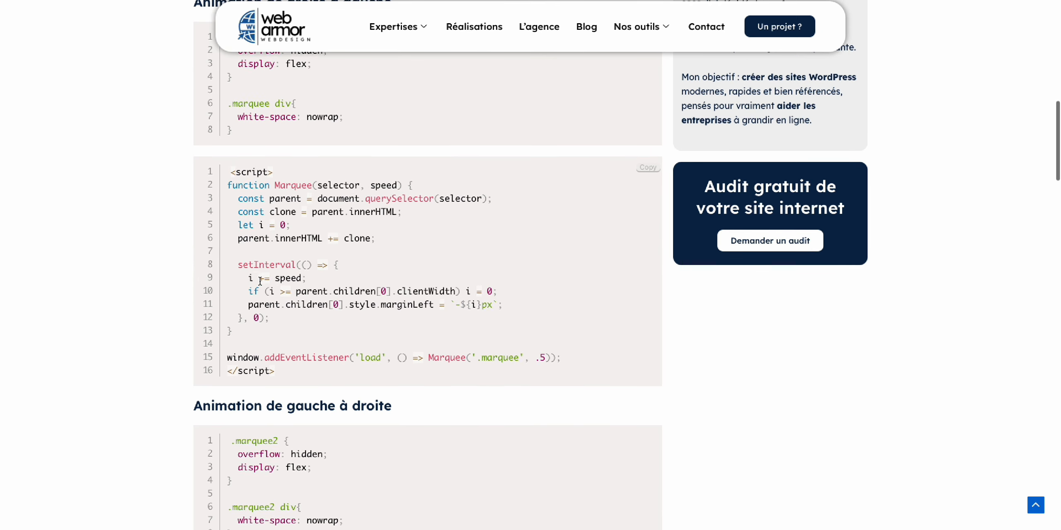
left_click_drag(232, 243, 277, 346)
key("ctrl+c")
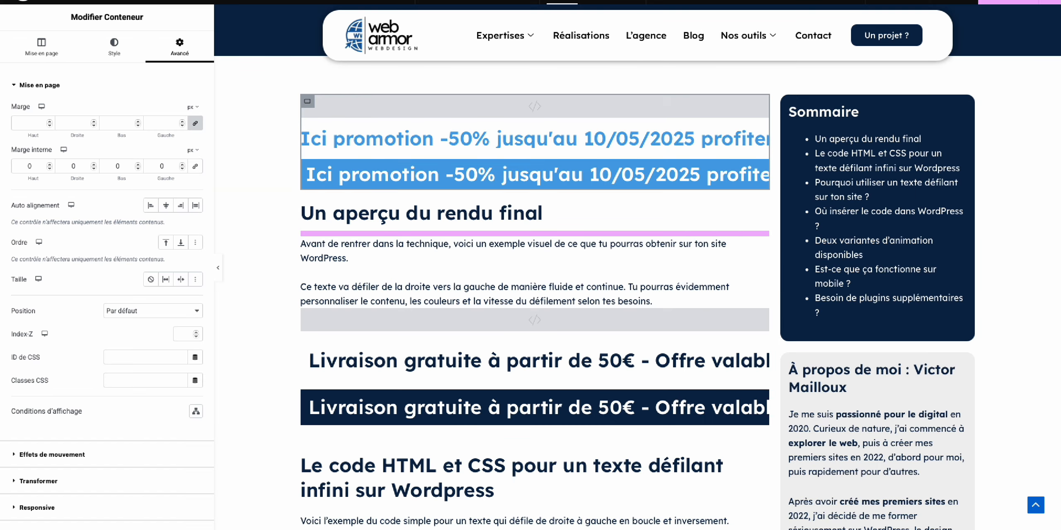
Set the duplicated title's CSS class to marquee2 and replace its custom CSS with the copied .marquee2 code.
left_click(761, 168)
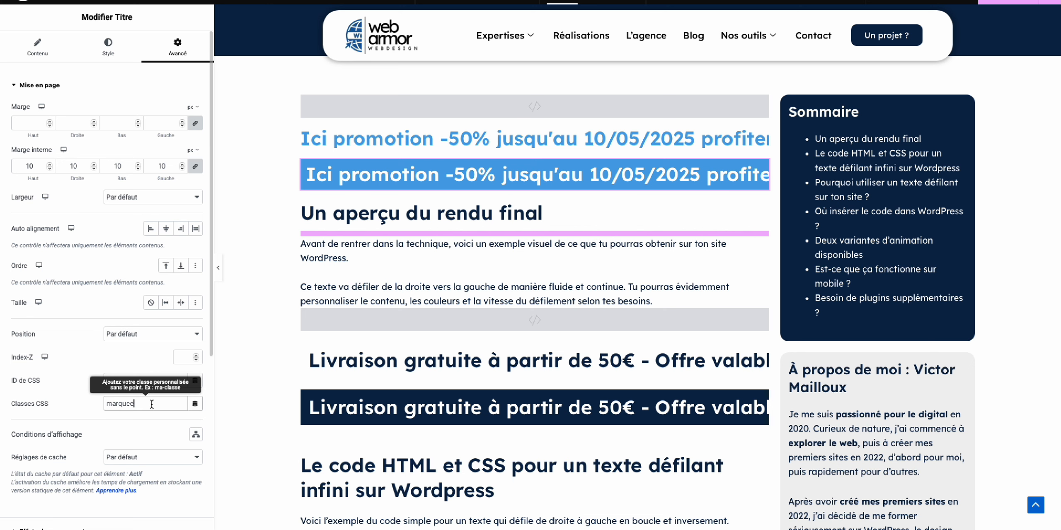
type("2")
scroll(141, 413, "down", 6)
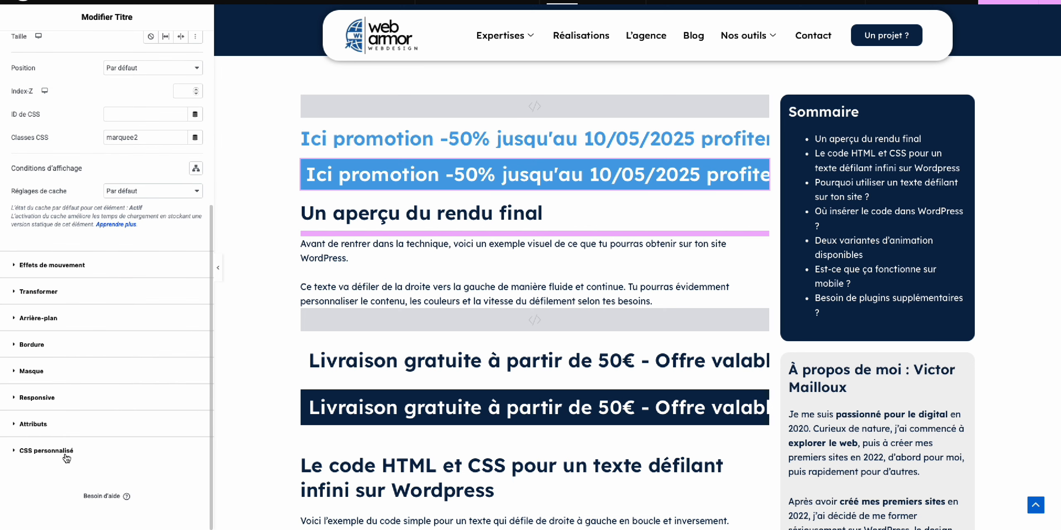
left_click(46, 451)
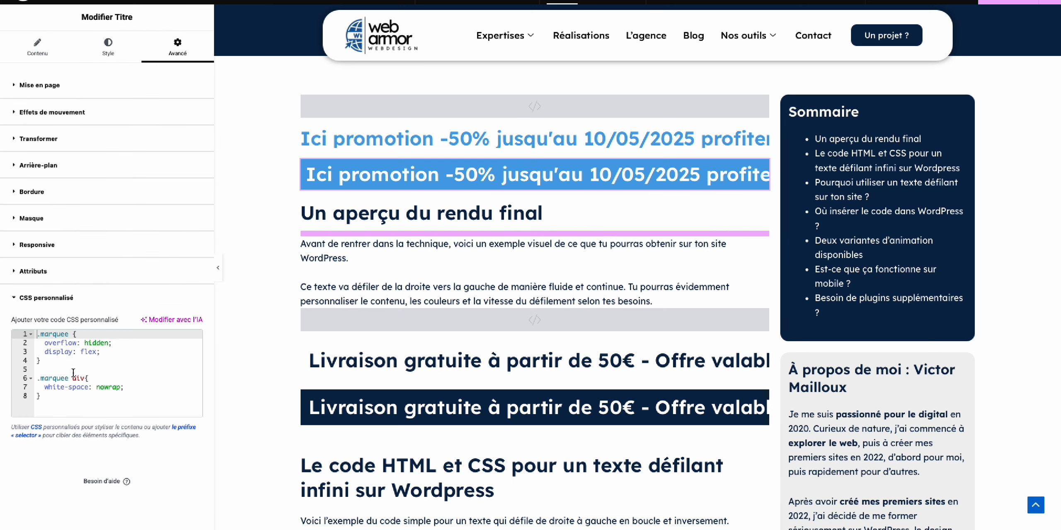
left_click(35, 333)
key("ctrl+a")
key("ctrl+v")
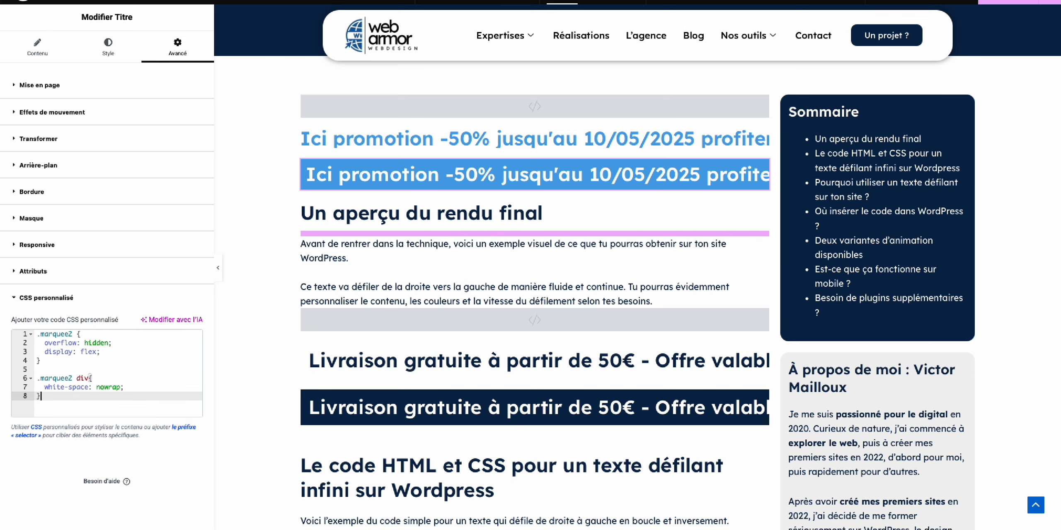
Switch back to the published article and copy the Marquee2 script under "Animation de gauche à droite".
left_click(675, 1)
scroll(95, 306, "down", 5)
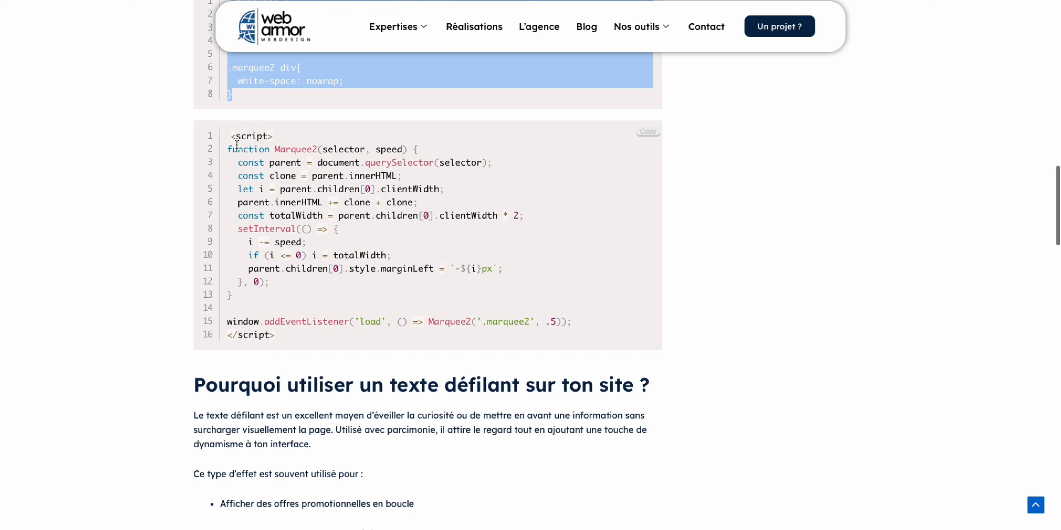
left_click_drag(228, 137, 313, 342)
key("ctrl+c")
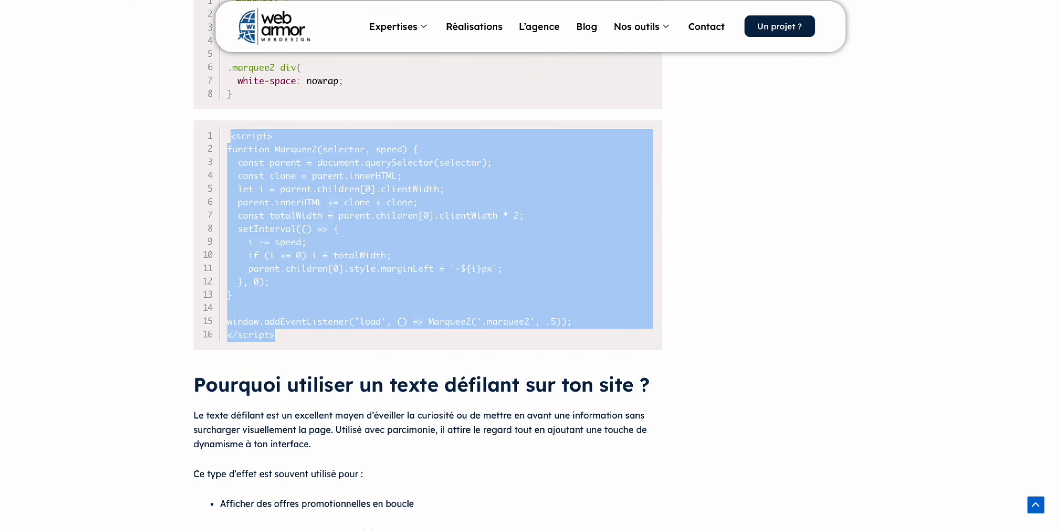
Paste the Marquee2 script below the existing script in the top HTML widget and view both promotion texts on the published page.
left_click(571, 1)
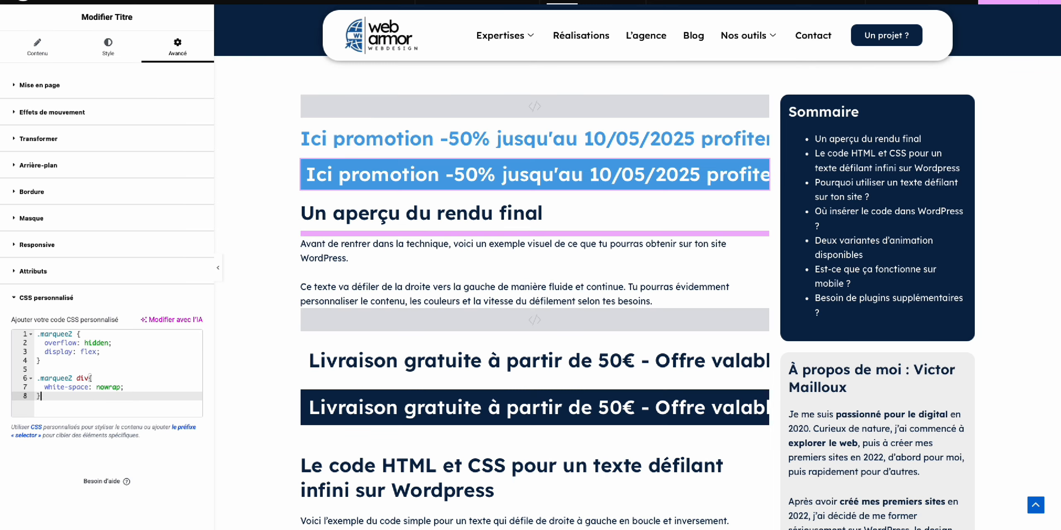
left_click(414, 112)
left_click(104, 288)
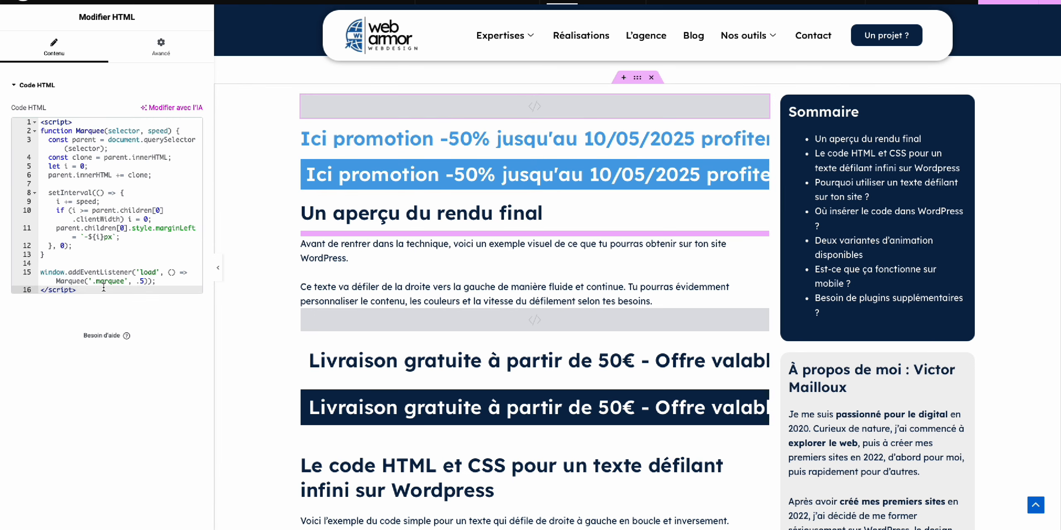
key("Return")
key("Return")
key("ctrl+v")
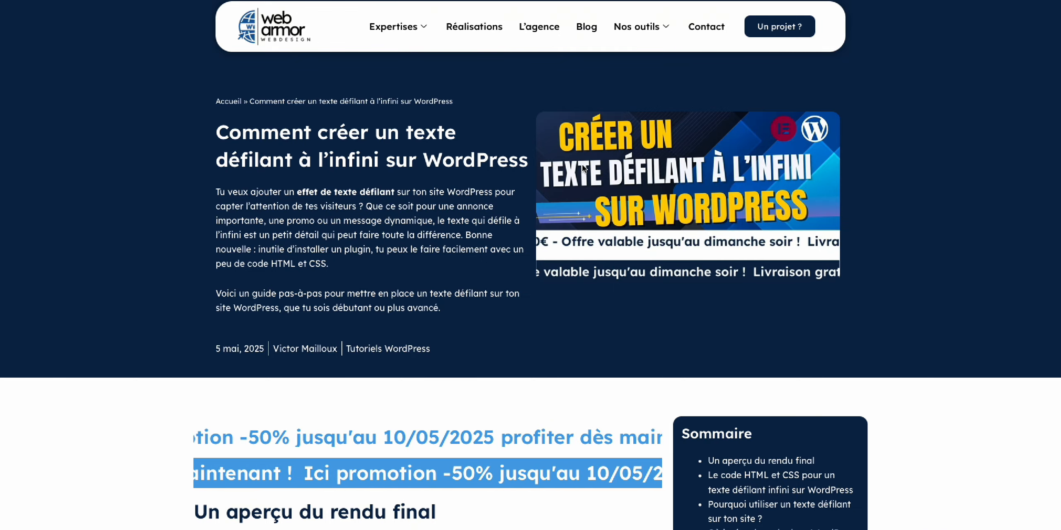
scroll(580, 201, "down", 2)
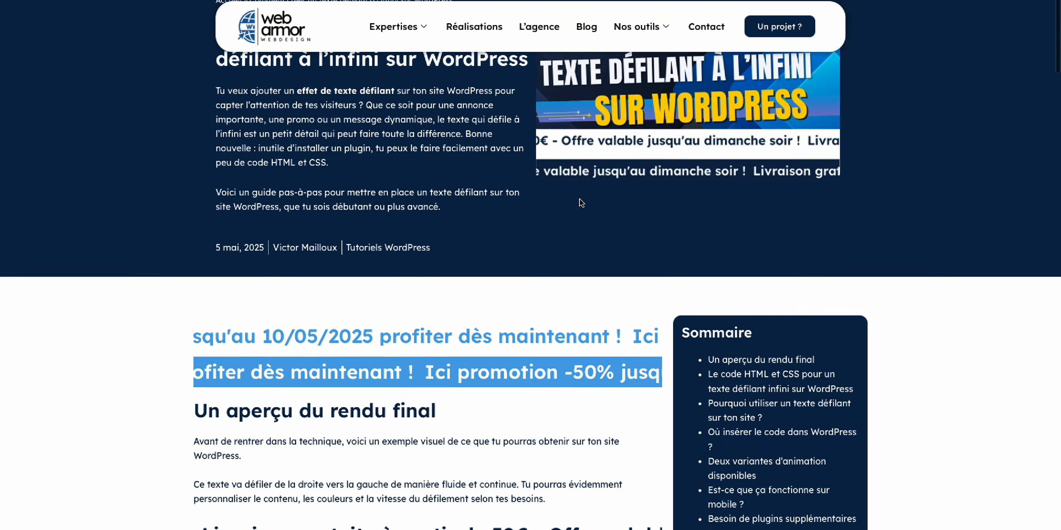
Examine the two promotion texts scrolling in opposite directions on the published article.
scroll(580, 202, "down", 4)
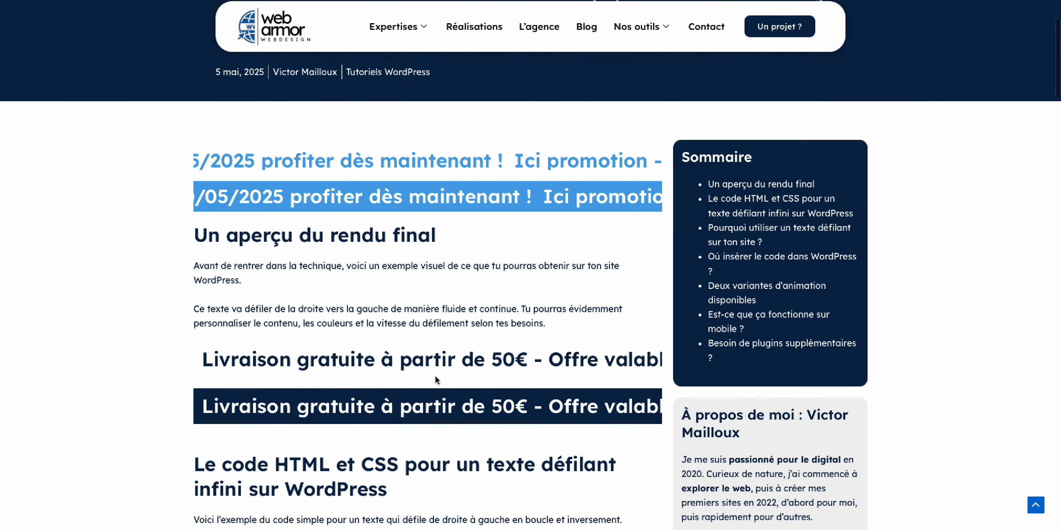
scroll(451, 303, "up", 1)
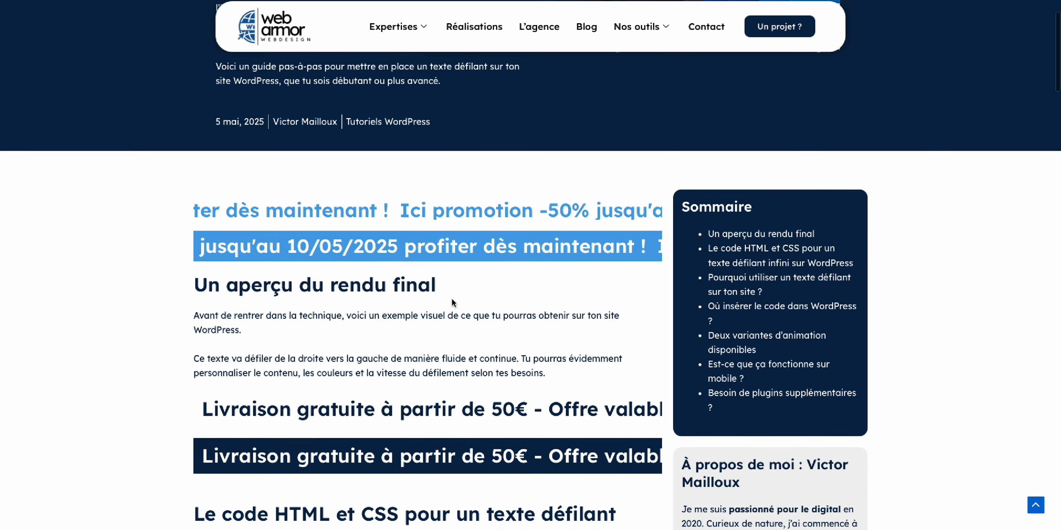
scroll(452, 299, "up", 1)
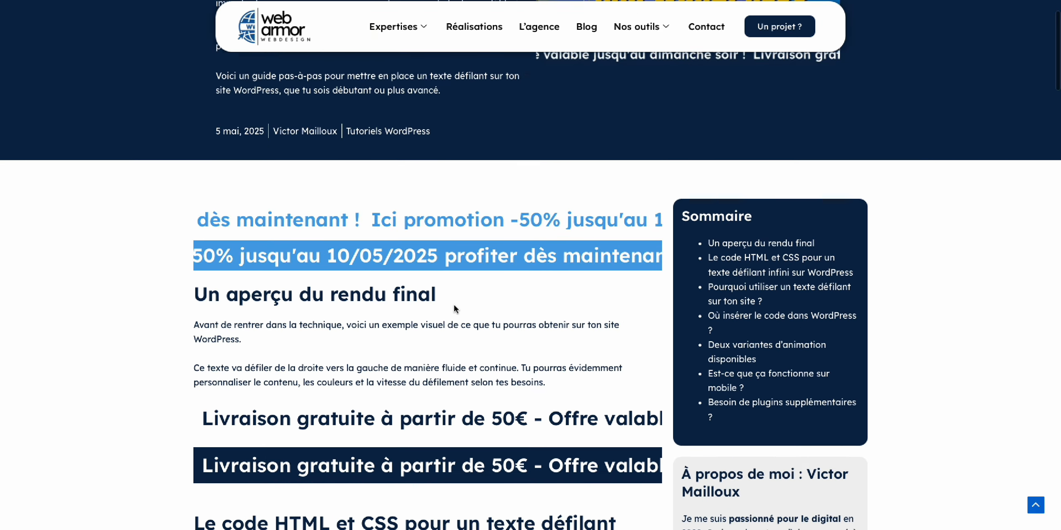
scroll(454, 305, "down", 3)
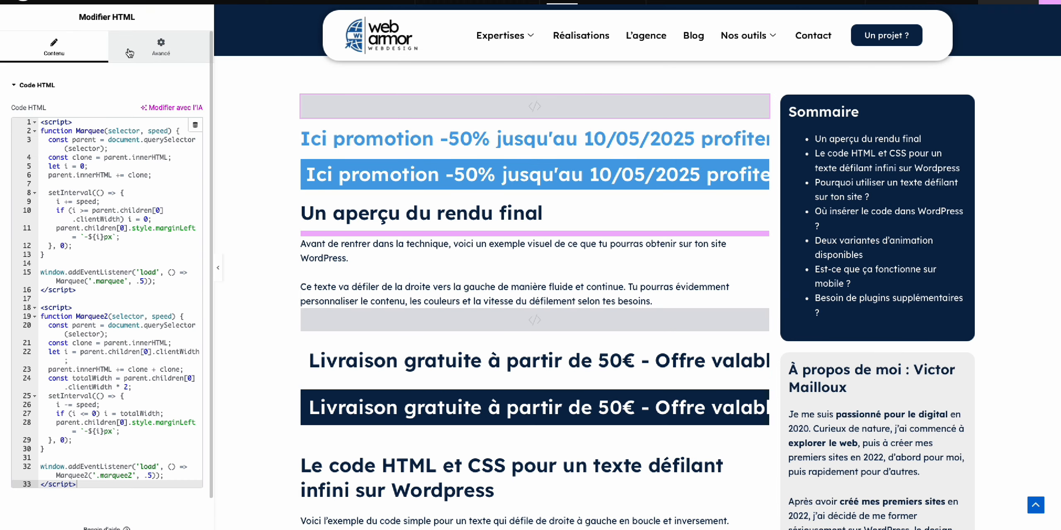
Return to the Elementor editor and open the custom CSS of the second promotion title.
left_click(759, 167)
scroll(120, 252, "down", 8)
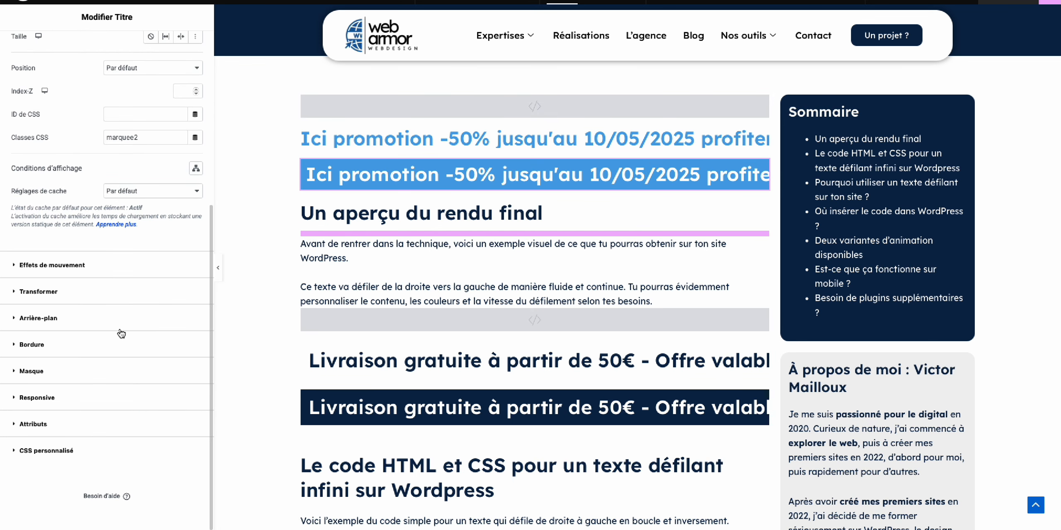
left_click(98, 451)
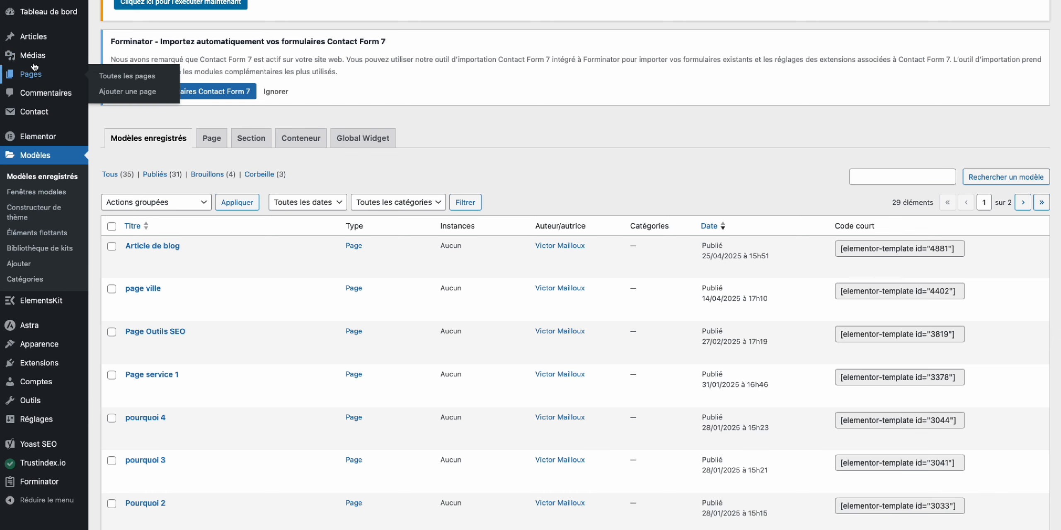
In the WordPress admin, search the plugin directory for "royal add-on" and install Royal Elementor Addons and Templates.
mouse_move(33, 373)
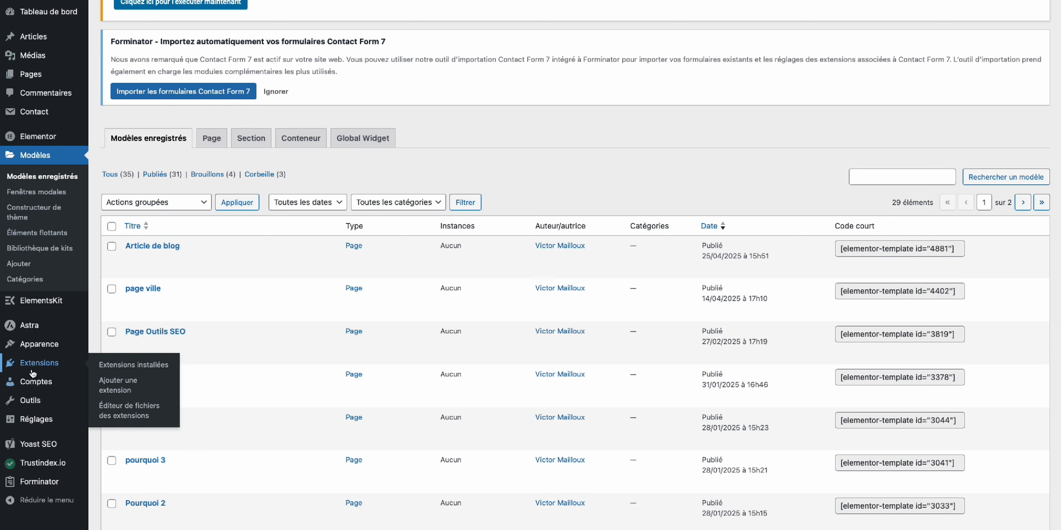
left_click(157, 393)
left_click(847, 224)
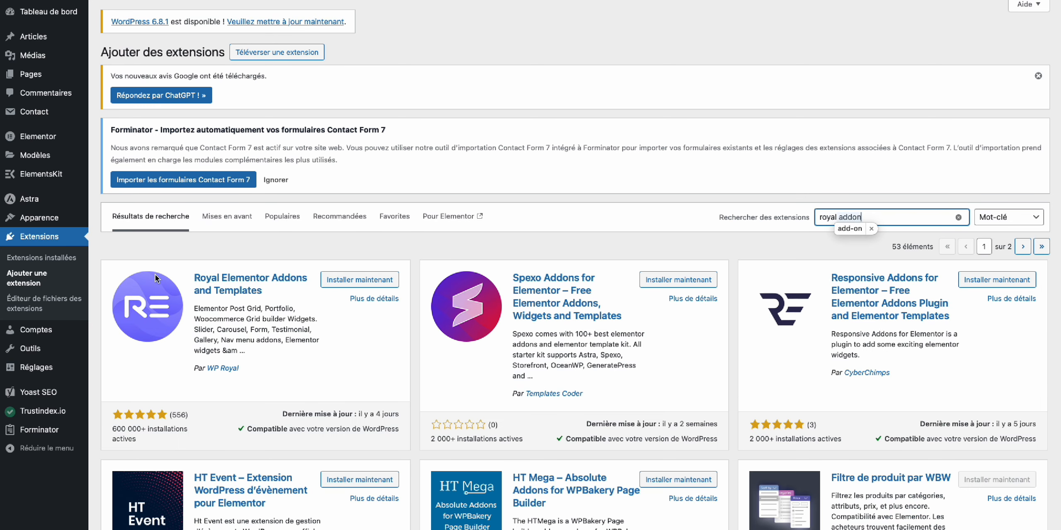
left_click(362, 281)
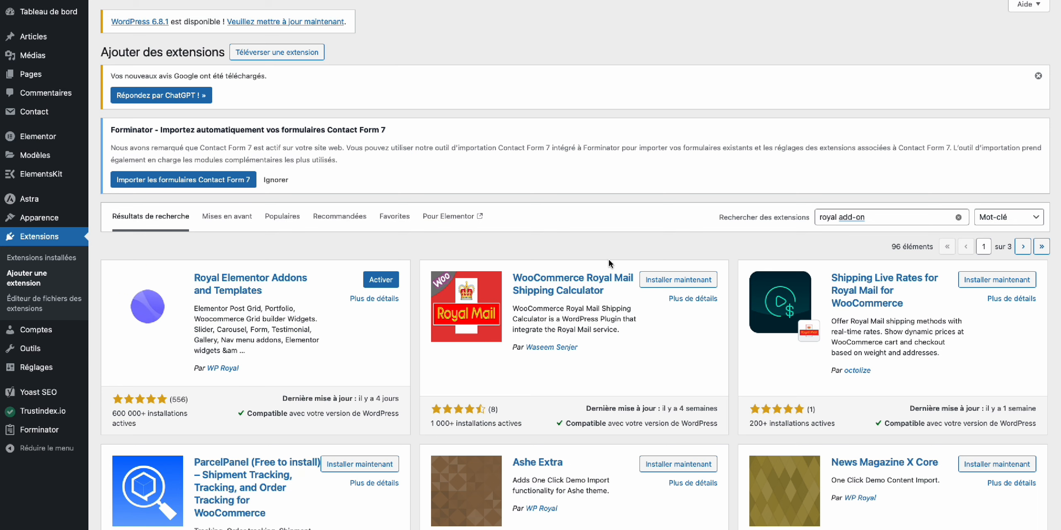
Activate Royal Elementor Addons and Templates, agree to leave the page, and skip the e-mail notification opt-in.
left_click(384, 280)
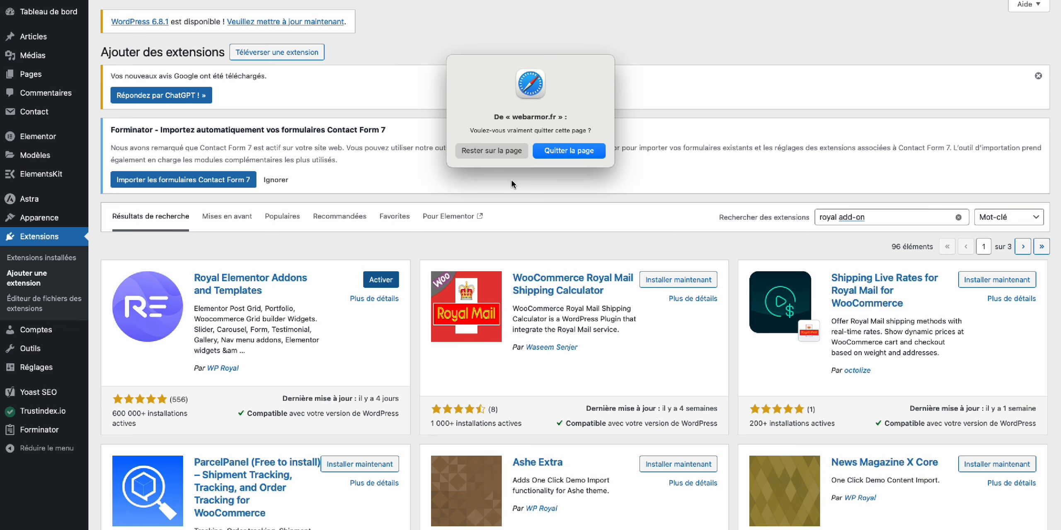
left_click(557, 152)
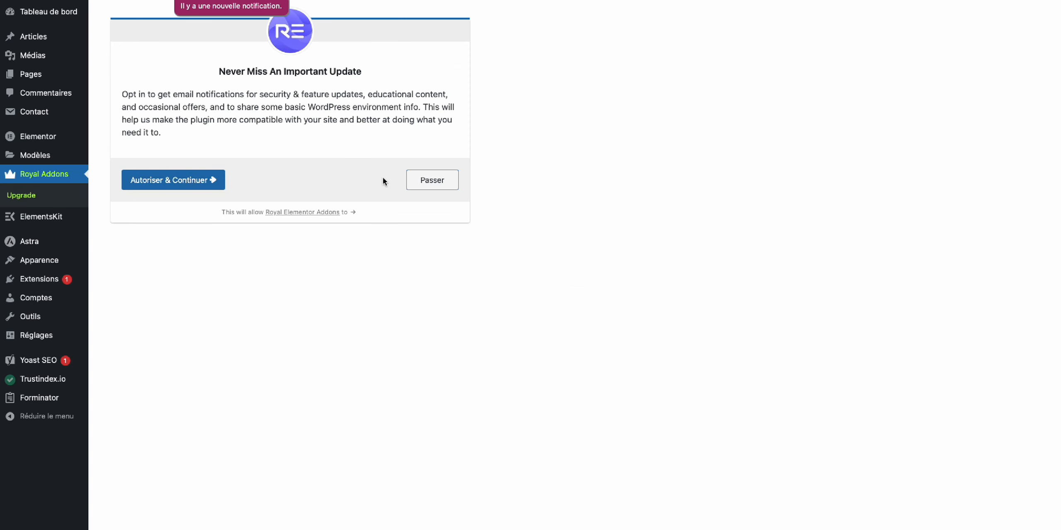
left_click(425, 180)
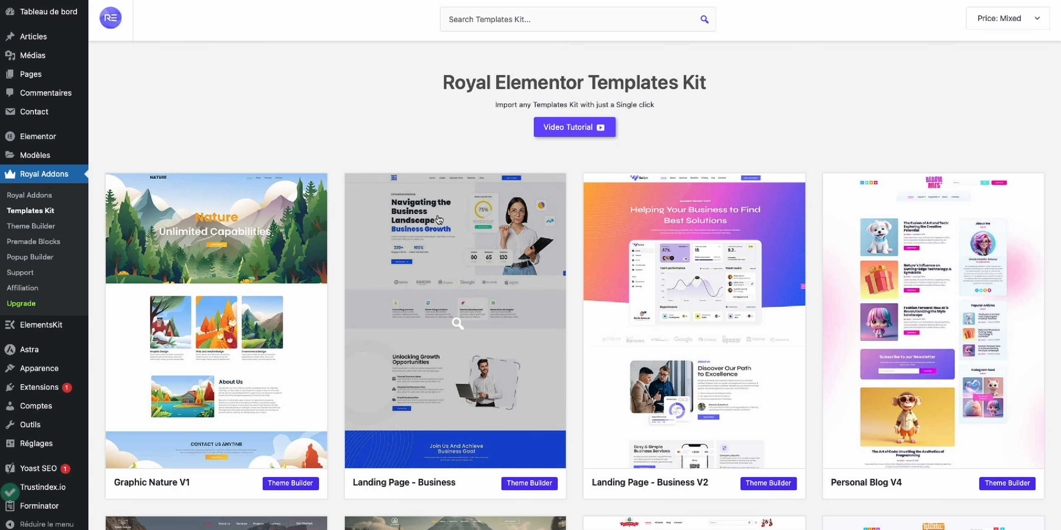
scroll(445, 230, "down", 1)
scroll(445, 230, "down", 15)
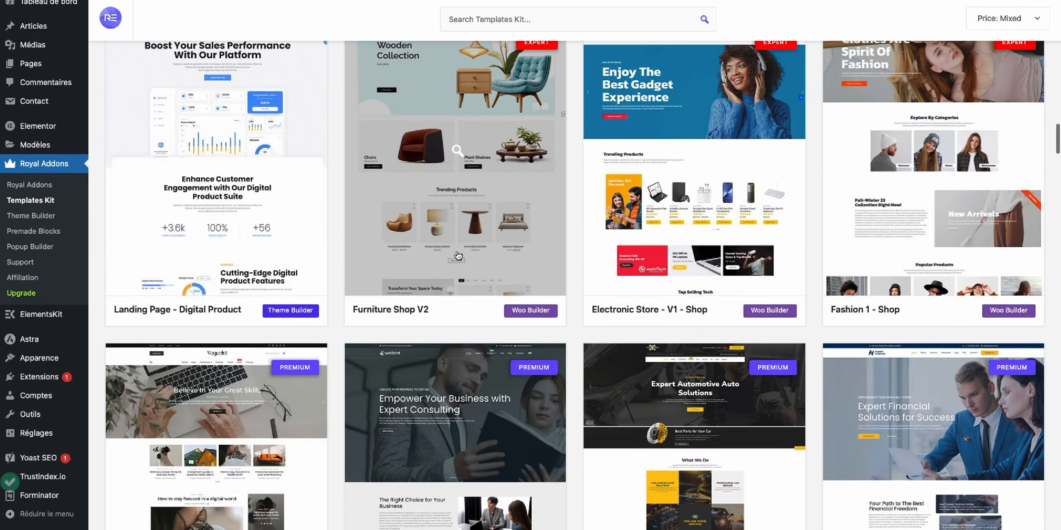
scroll(458, 261, "up", 15)
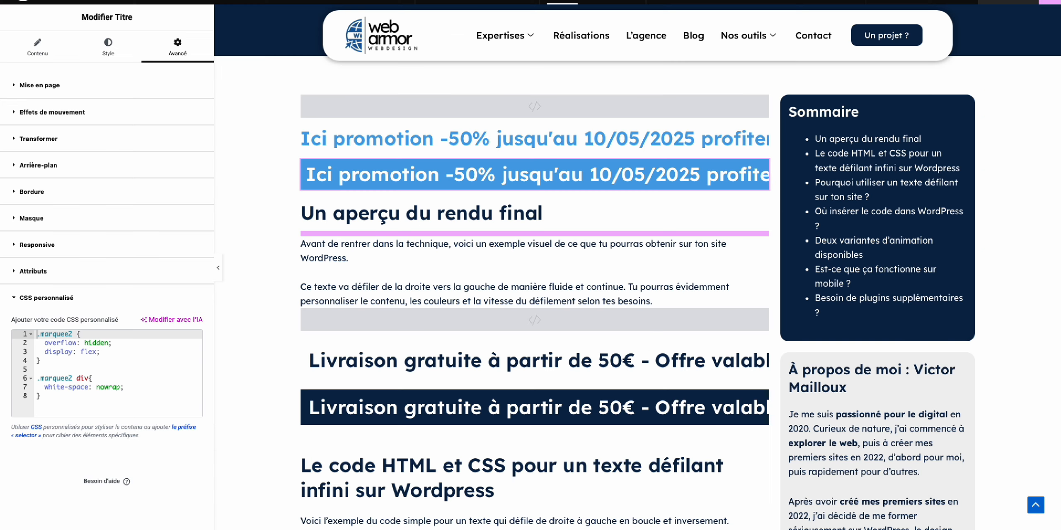
Reload the Elementor editor and open the Custom CSS - Royal Addons section for the first promotion title.
key("super+l")
key("Return")
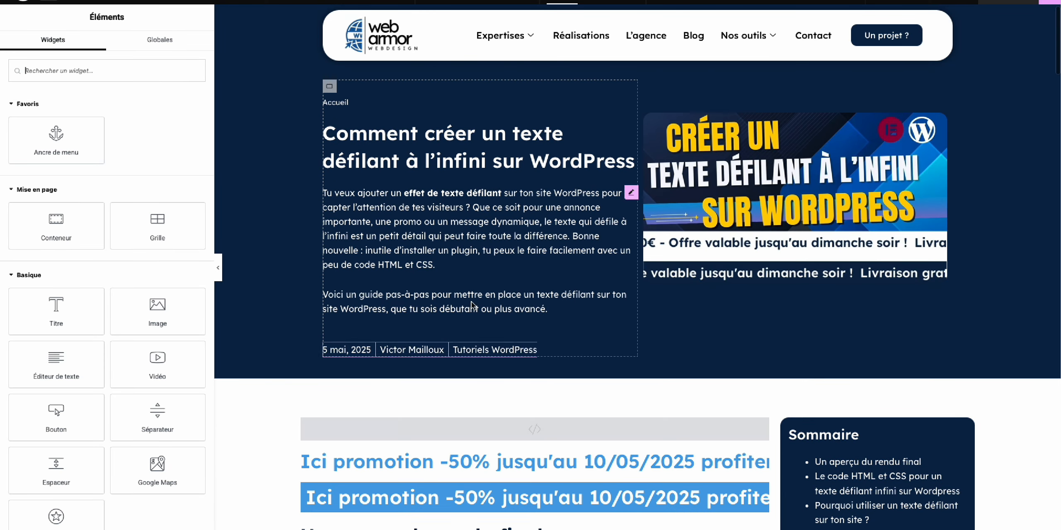
scroll(497, 315, "down", 2)
left_click(544, 373)
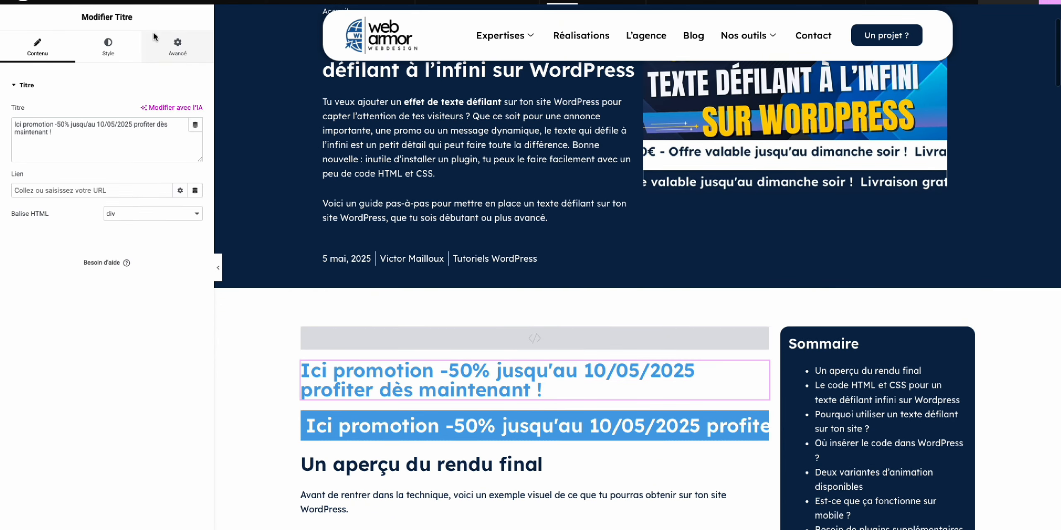
left_click(178, 46)
scroll(141, 187, "down", 10)
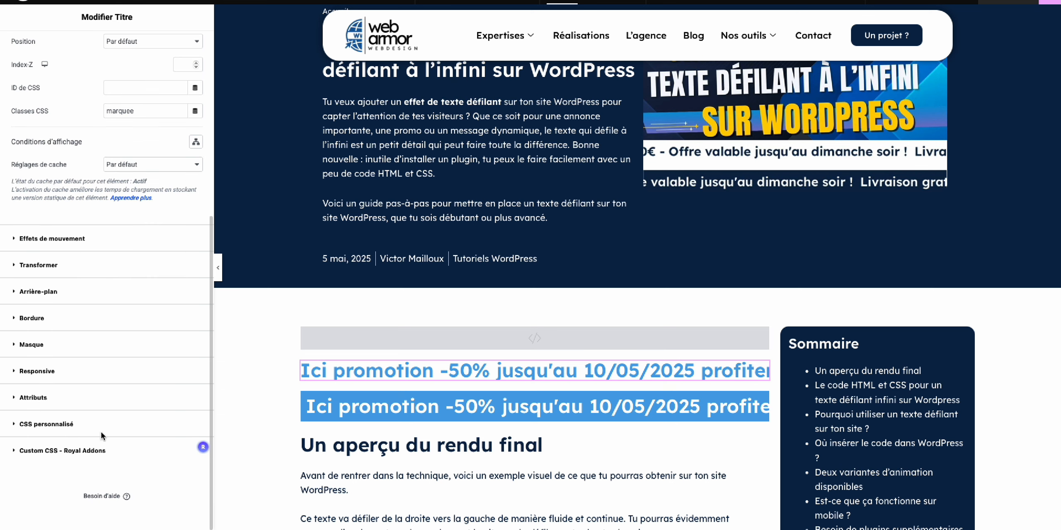
left_click(52, 451)
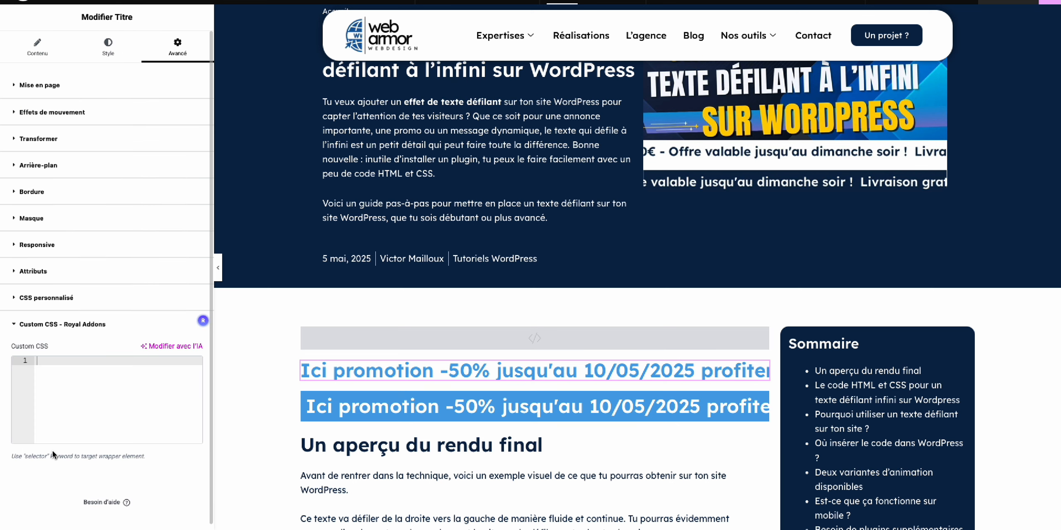
Move the first title's .marquee code from its standard custom CSS into Custom CSS - Royal Addons.
left_click(49, 299)
left_click_drag(36, 309, 64, 393)
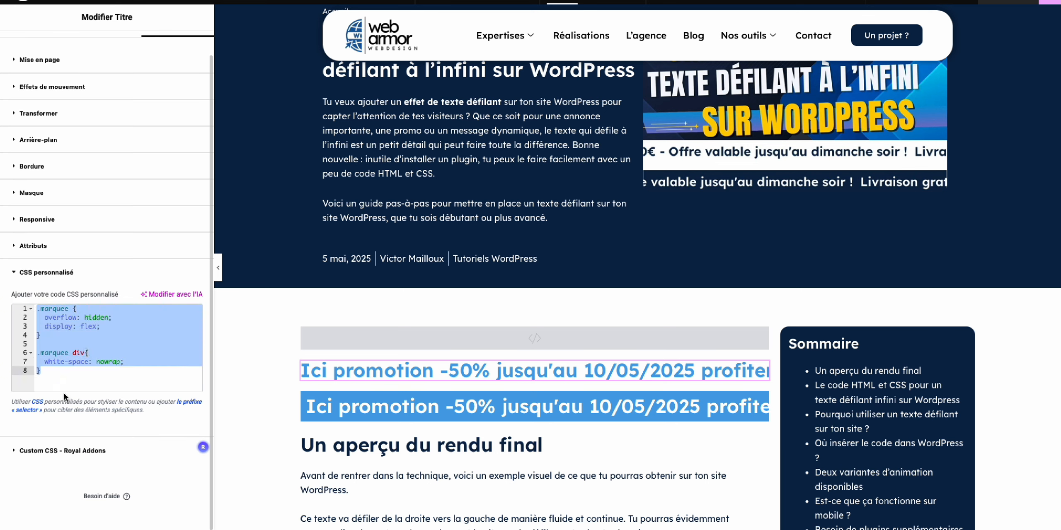
key("ctrl+x")
left_click(50, 440)
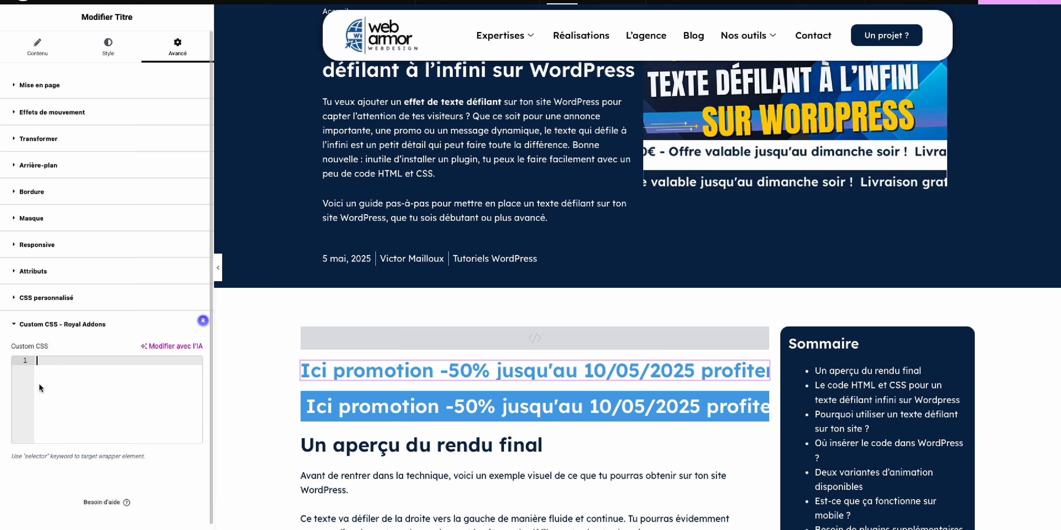
key("ctrl+v")
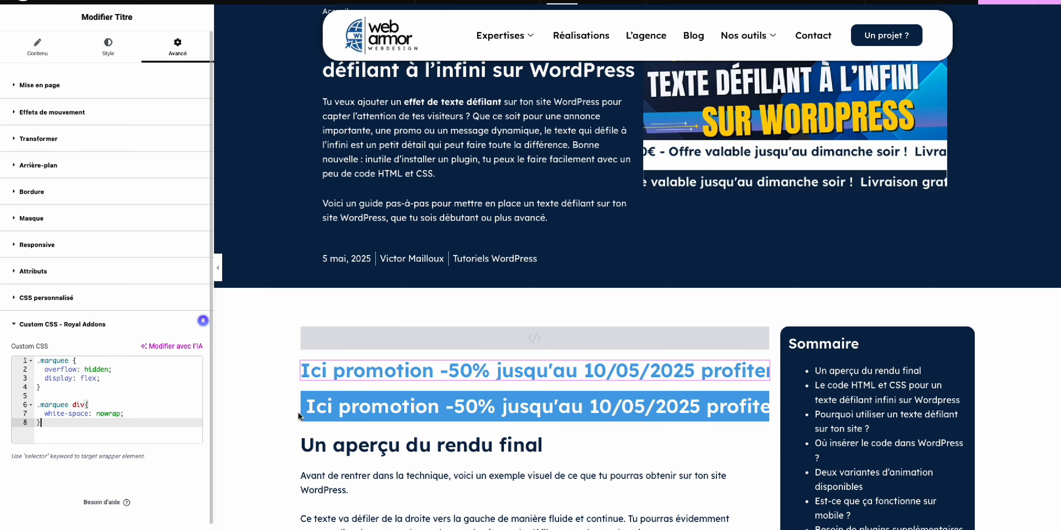
Move the second promotion title's .marquee2 code from its standard custom CSS into Custom CSS - Royal Addons.
left_click(340, 413)
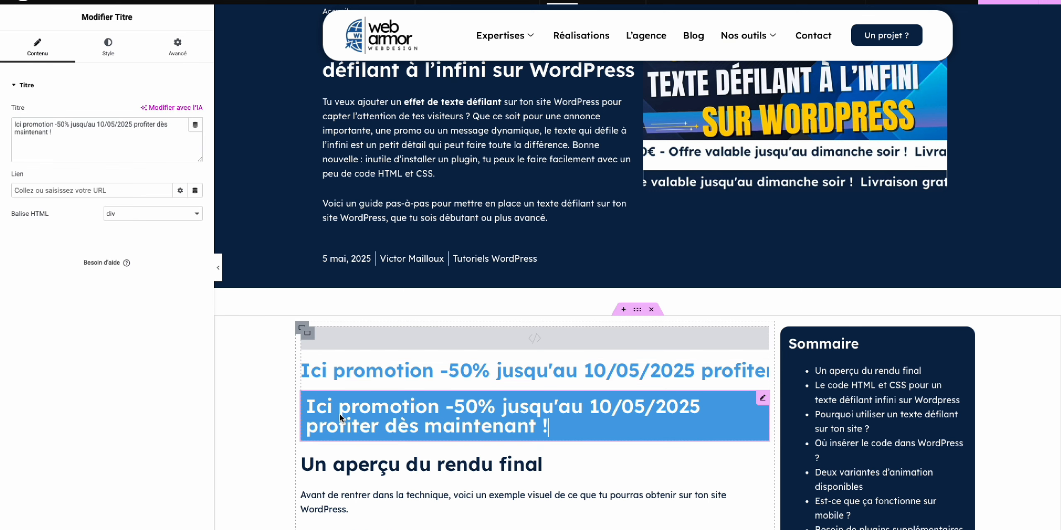
left_click(155, 46)
scroll(96, 304, "down", 6)
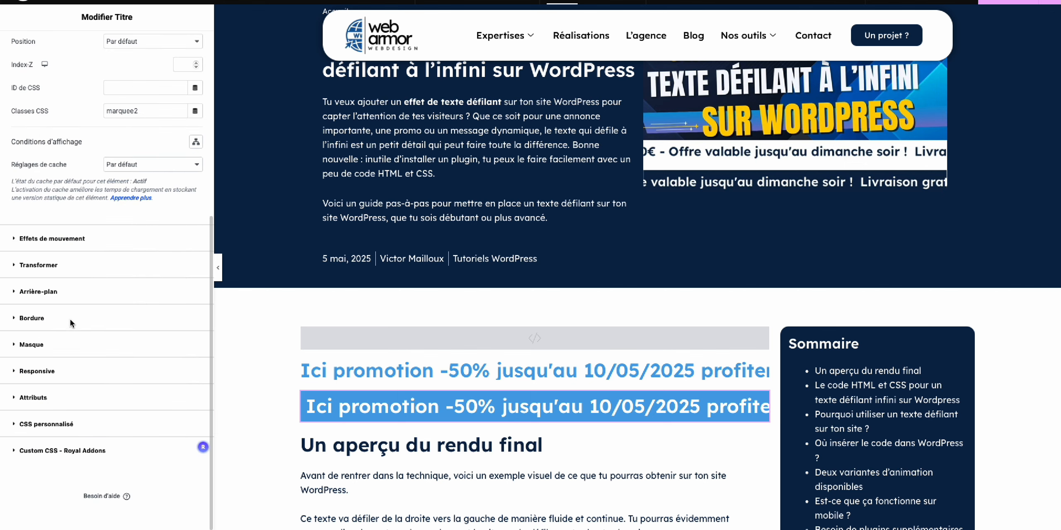
scroll(71, 319, "up", 3)
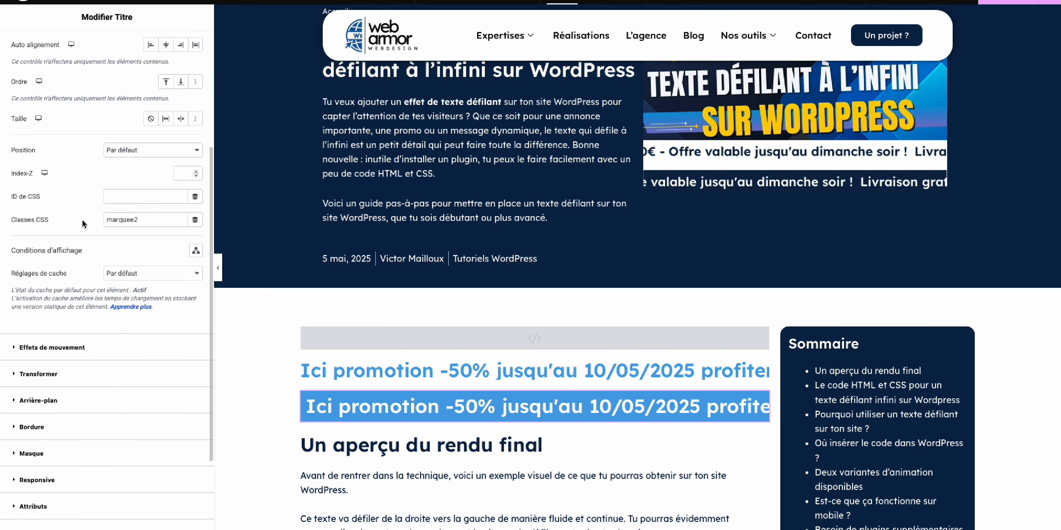
scroll(86, 319, "down", 3)
left_click(32, 427)
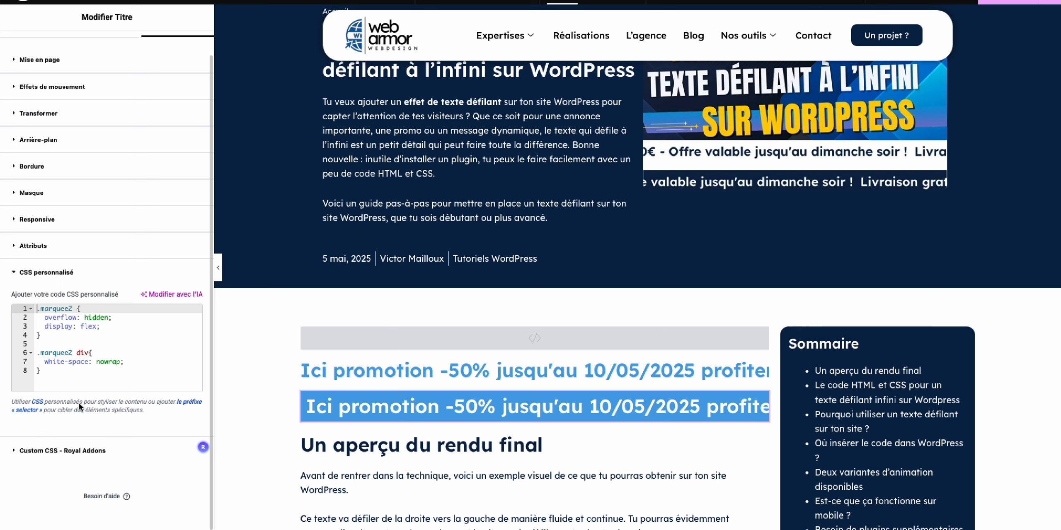
left_click_drag(83, 370, 18, 305)
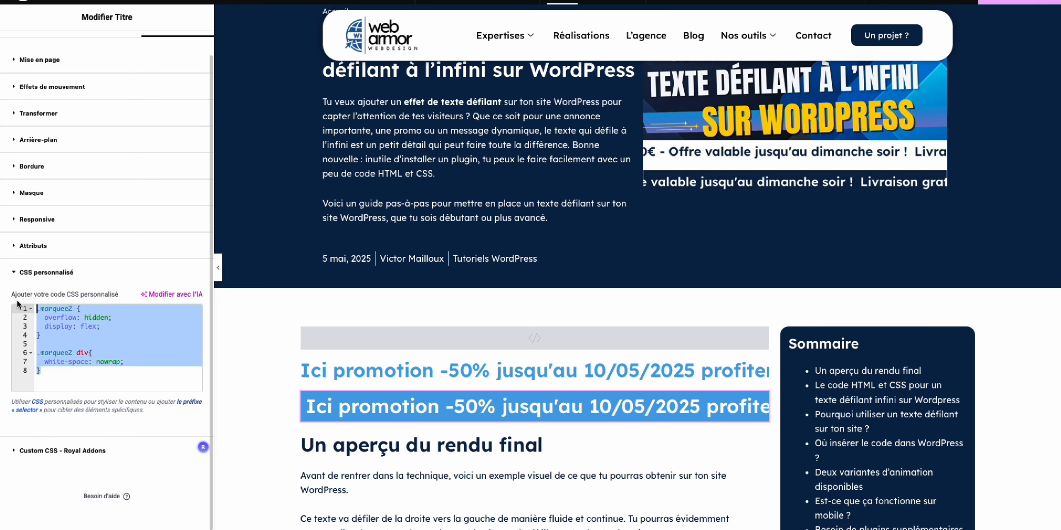
key("Delete")
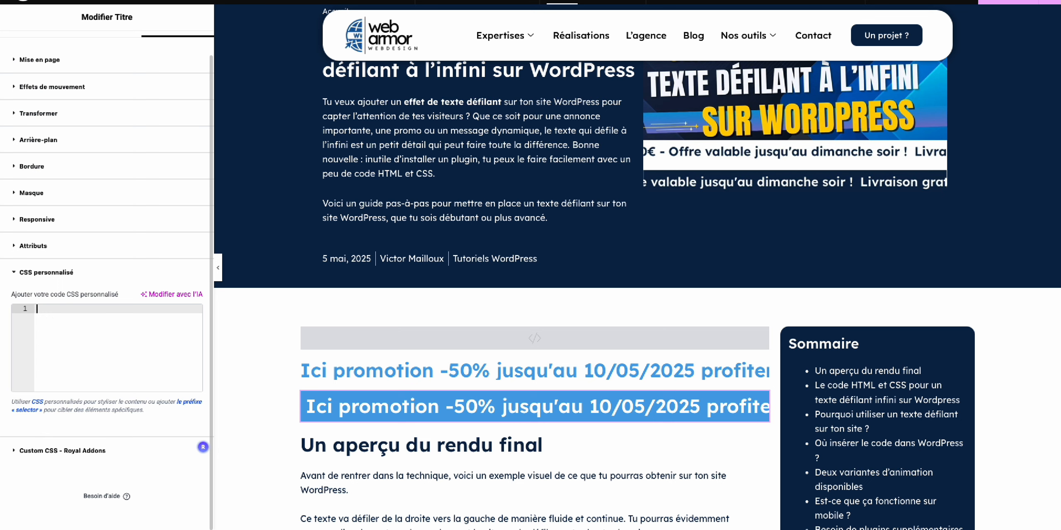
left_click(68, 452)
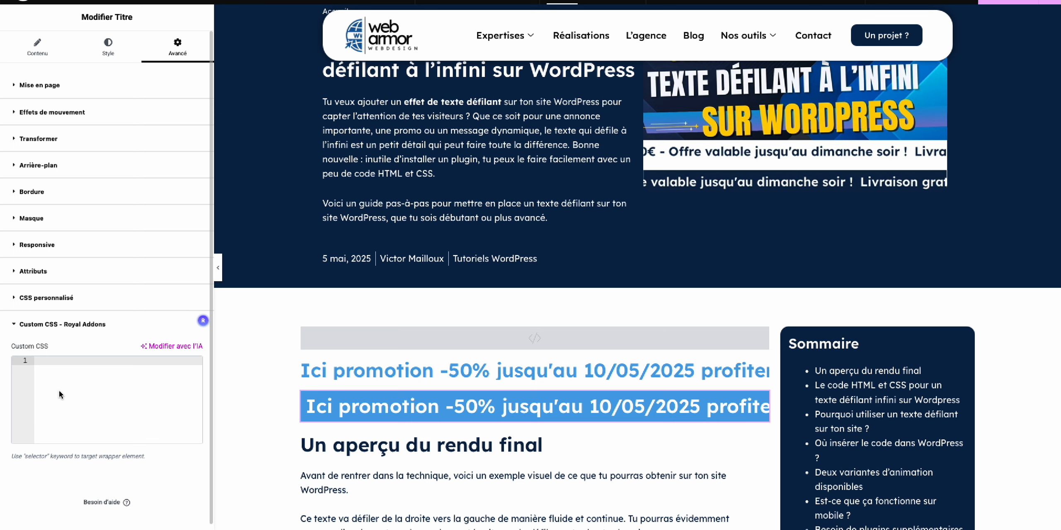
key("ctrl+v")
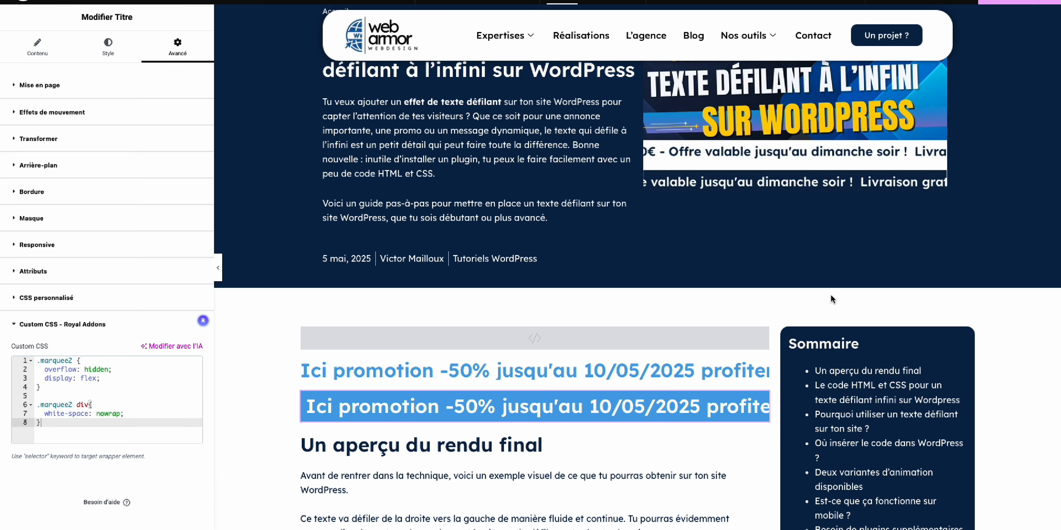
Open the top HTML widget's script code and check both scrolling promotion texts on the published article.
left_click(501, 345)
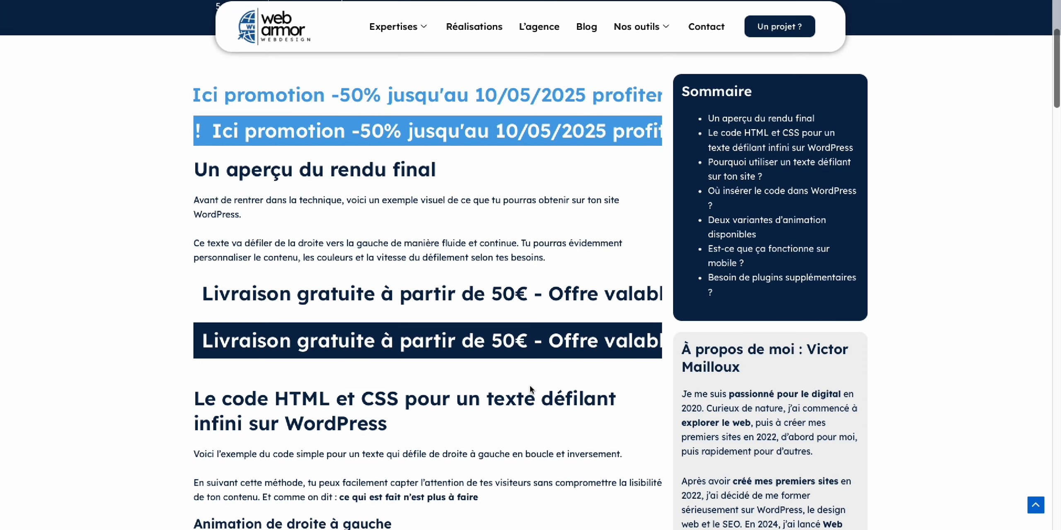
scroll(521, 381, "up", 4)
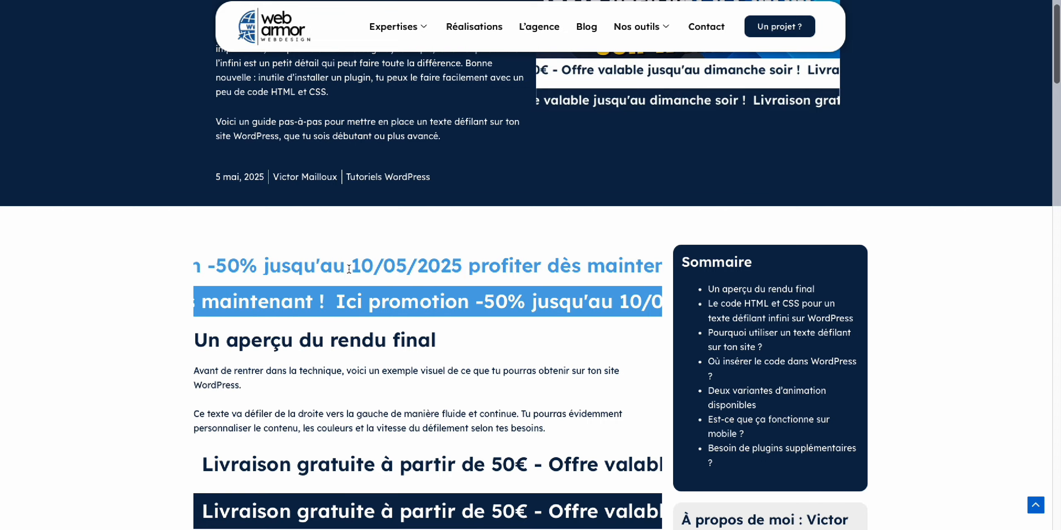
scroll(582, 261, "up", 3)
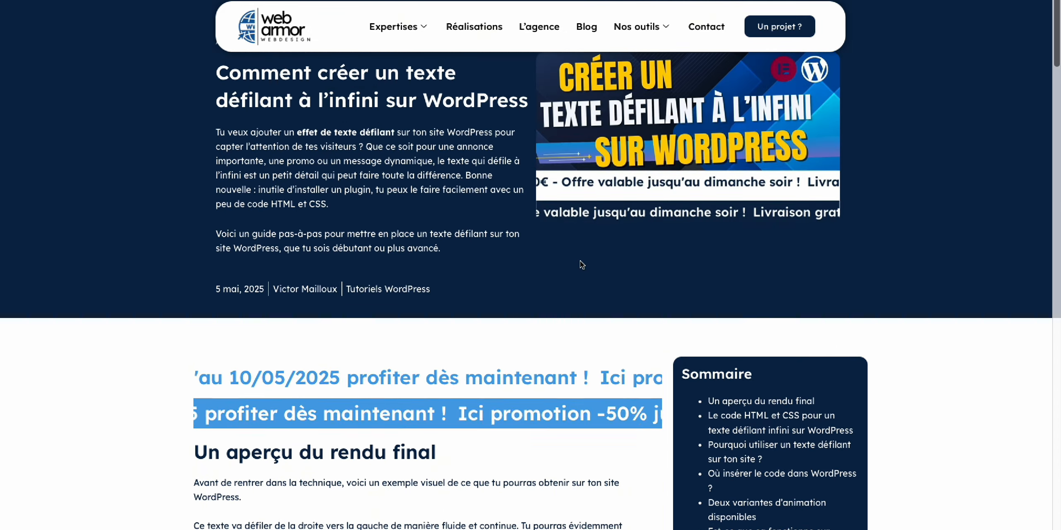
scroll(582, 264, "down", 2)
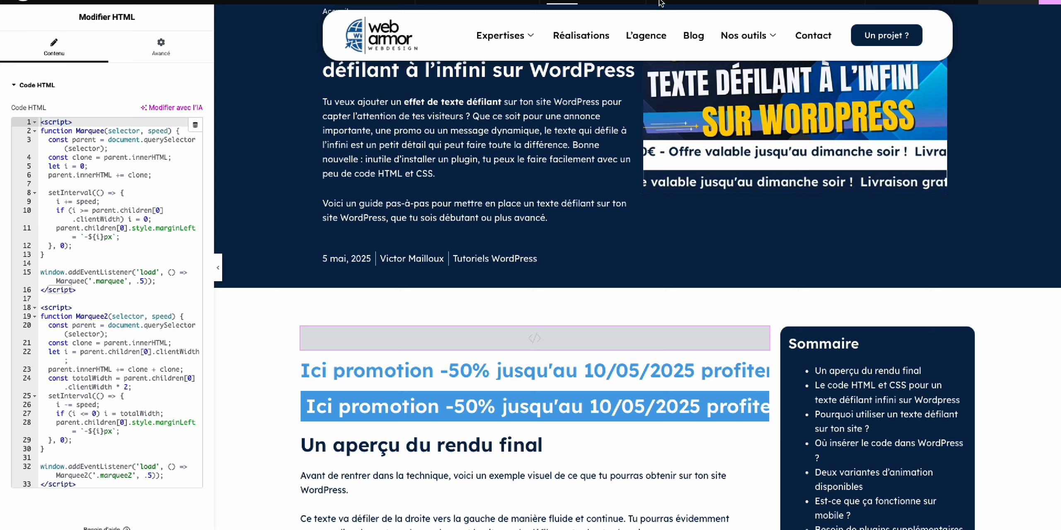
left_click(572, 1)
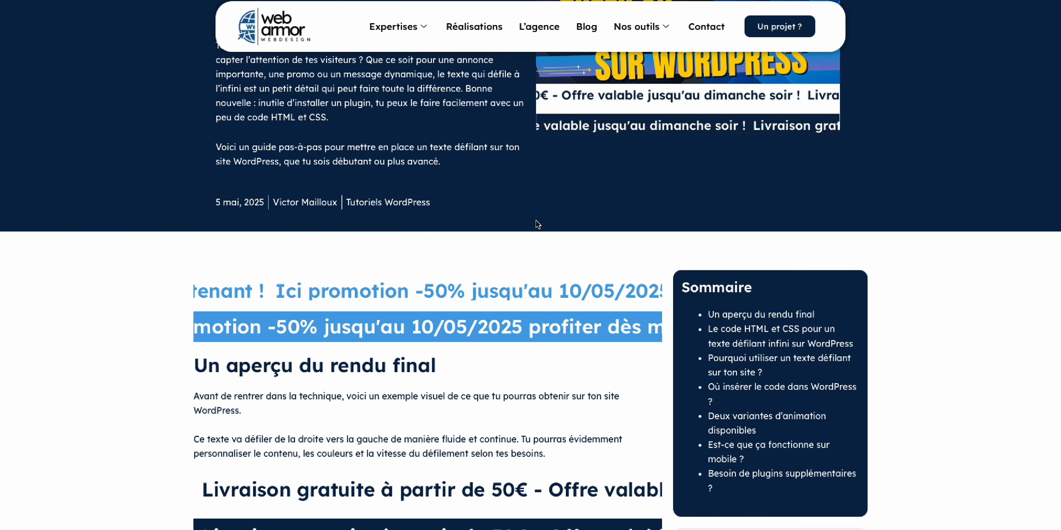